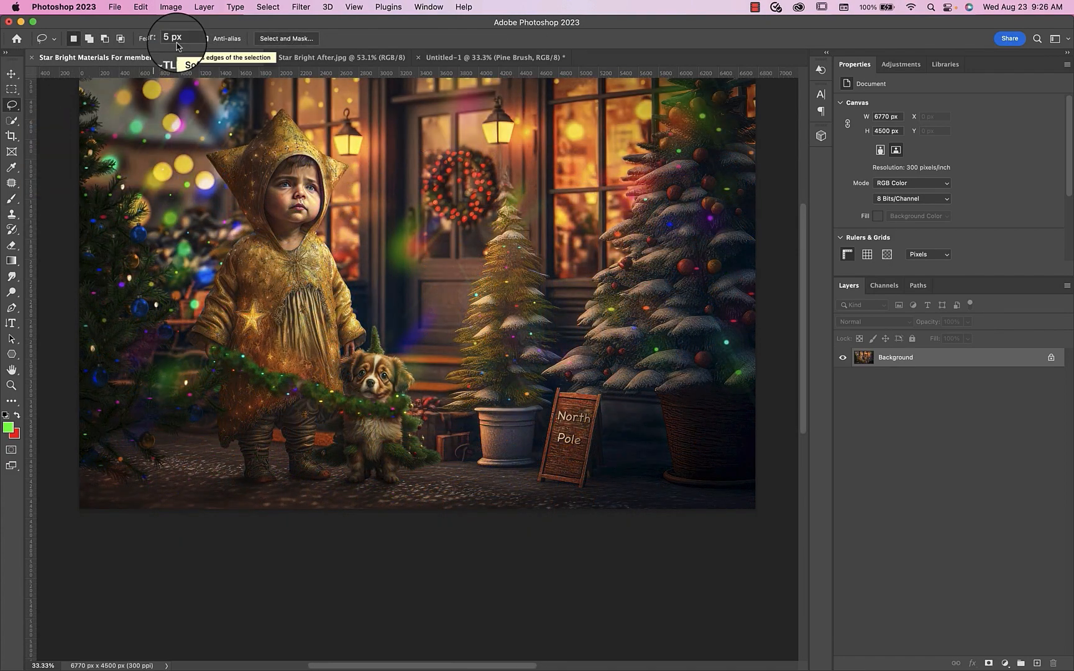
# Step: Lasso a puddle shape about 3963 x 375 px on the ground along the image's bottom edge and copy it to a new layer
pyautogui.moveTo(331, 480)
pyautogui.mouseDown()
pyautogui.moveTo(194, 491)
pyautogui.moveTo(196, 515)
pyautogui.mouseUp()
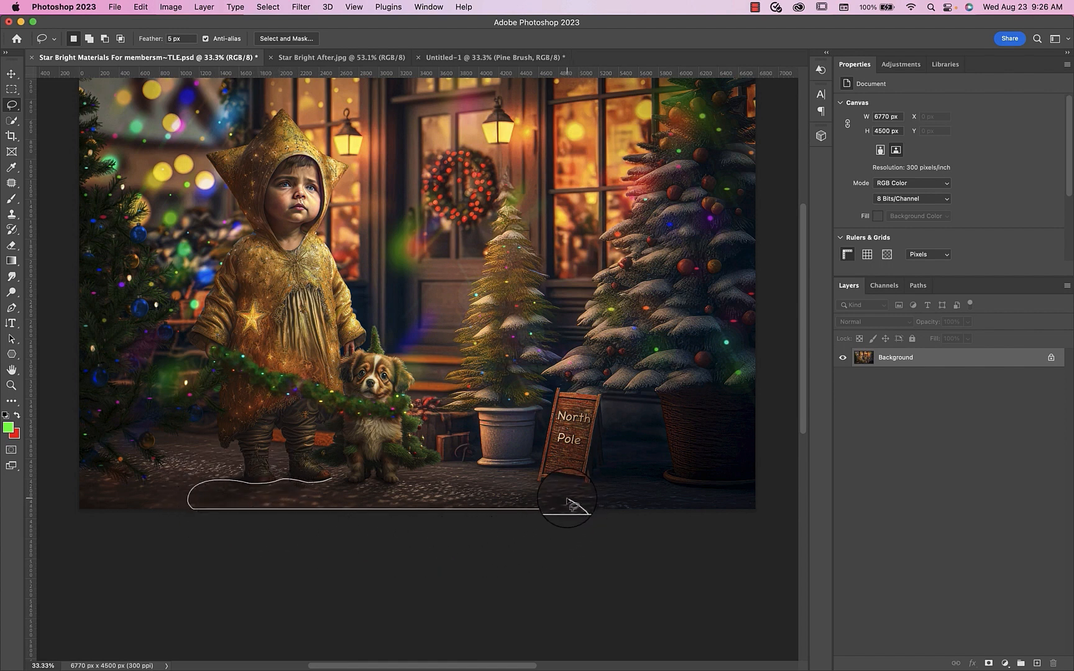
pyautogui.moveTo(570, 505)
pyautogui.mouseDown()
pyautogui.moveTo(506, 477)
pyautogui.moveTo(333, 483)
pyautogui.mouseUp()
pyautogui.hotkey('ctrl', 'j')
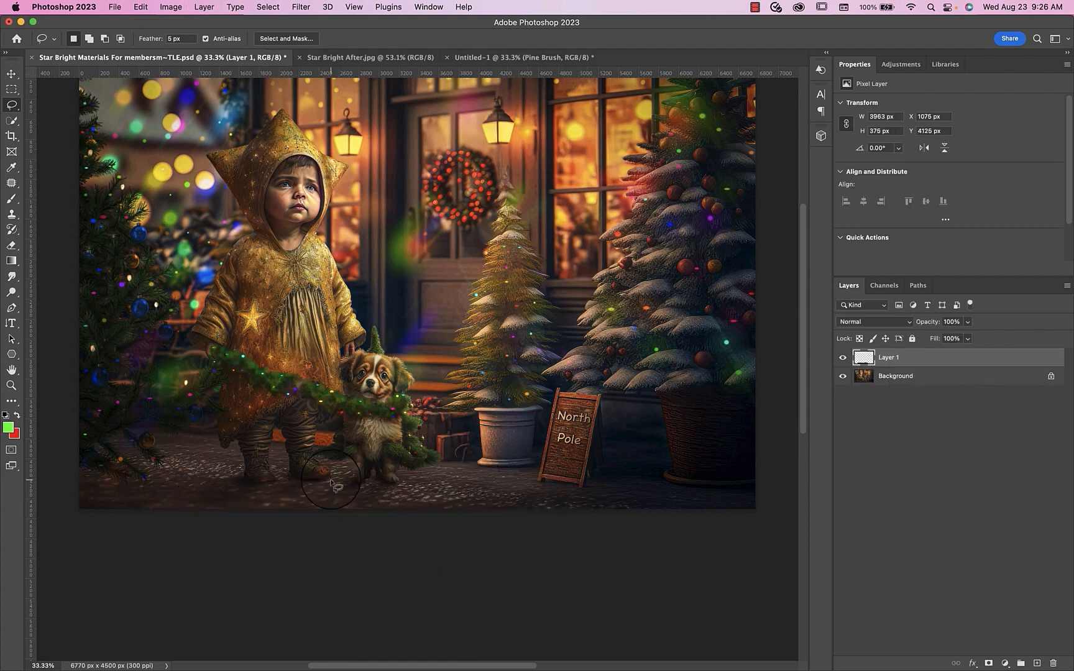
# Step: Duplicate the Background layer above Layer 1 and flip the copy vertically
pyautogui.click(864, 377)
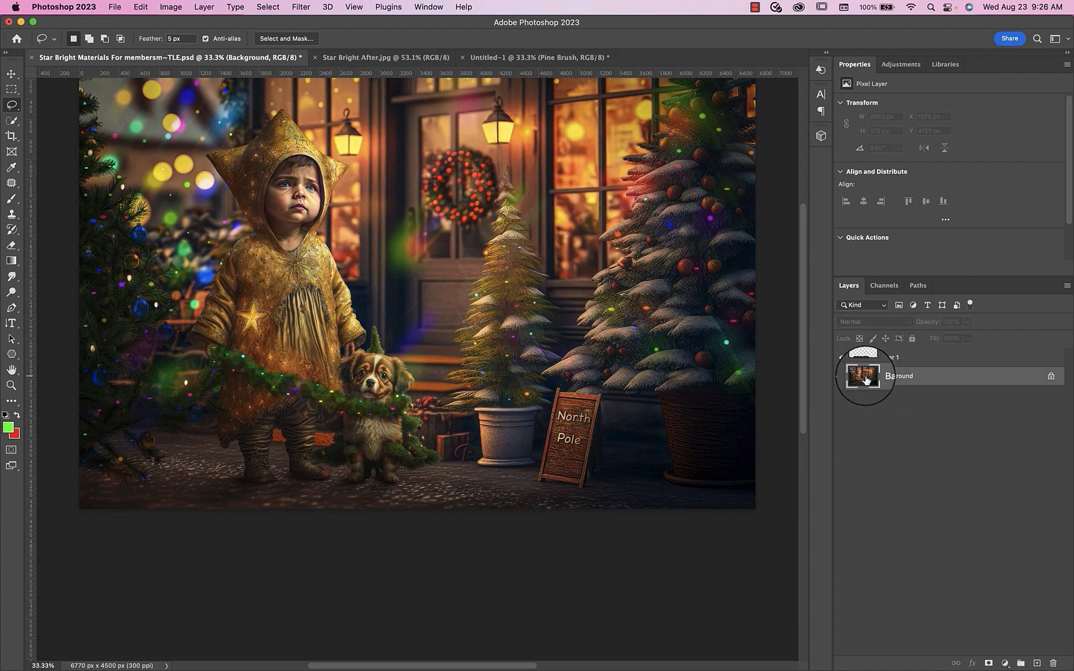
pyautogui.hotkey('ctrl', 'j')
pyautogui.moveTo(866, 380)
pyautogui.mouseDown()
pyautogui.moveTo(857, 353)
pyautogui.moveTo(865, 360)
pyautogui.mouseUp()
pyautogui.hotkey('ctrl', 't')
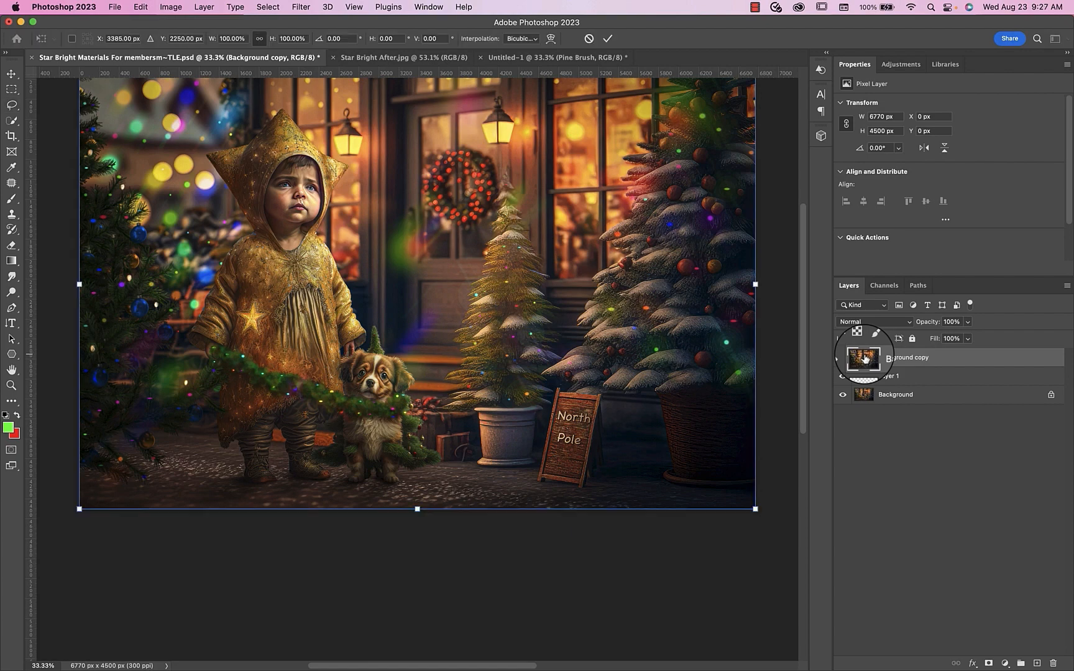
pyautogui.rightClick(438, 311)
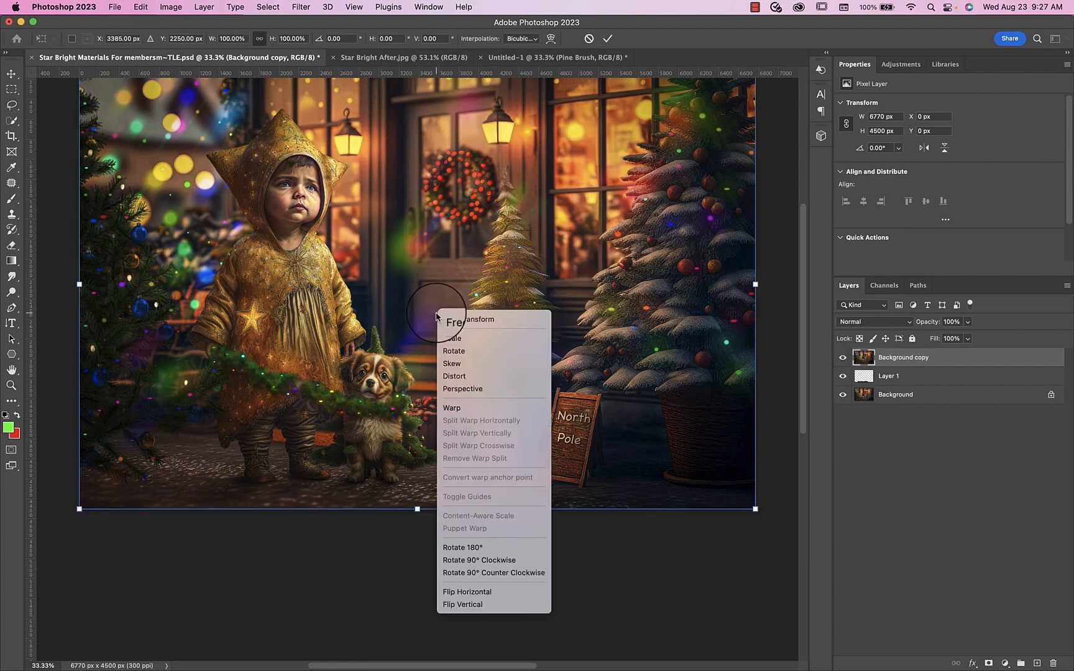
pyautogui.click(472, 606)
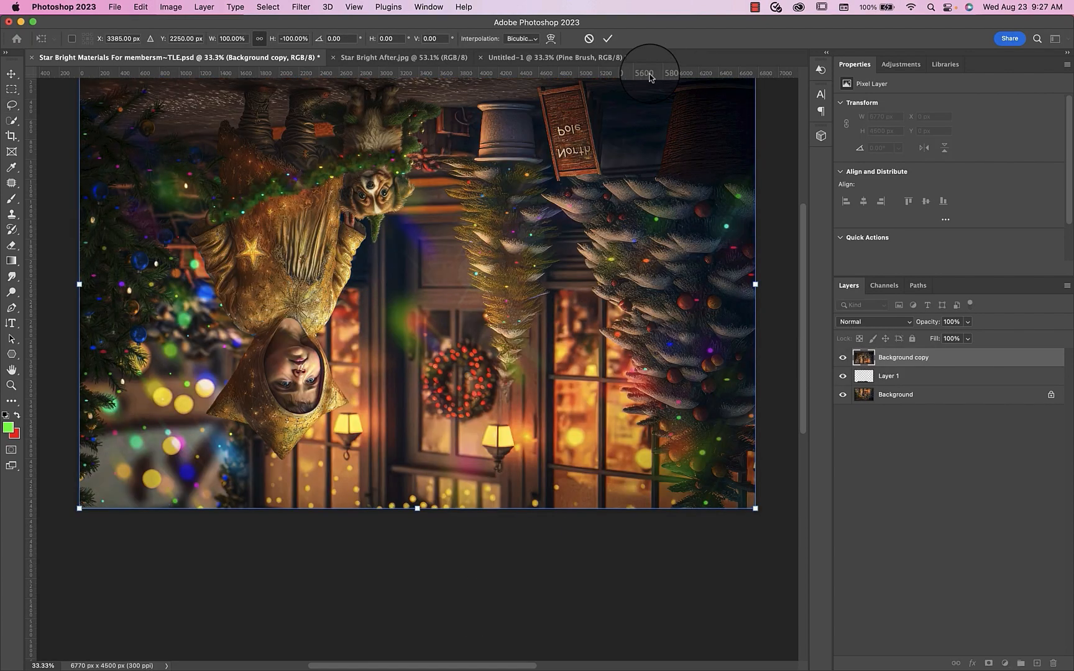
pyautogui.click(607, 38)
# Step: Clip the flipped Background copy to the puddle shape on Layer 1 and compare the image with and without it
pyautogui.keyDown('alt'); pyautogui.click(867, 367); pyautogui.keyUp('alt')
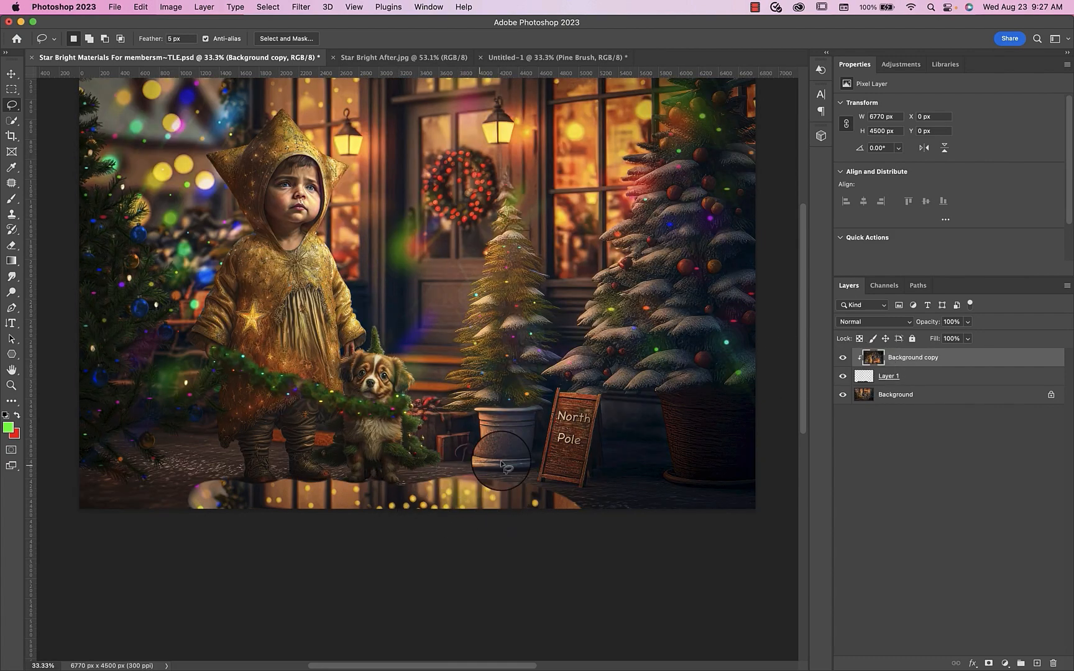
pyautogui.click(843, 358)
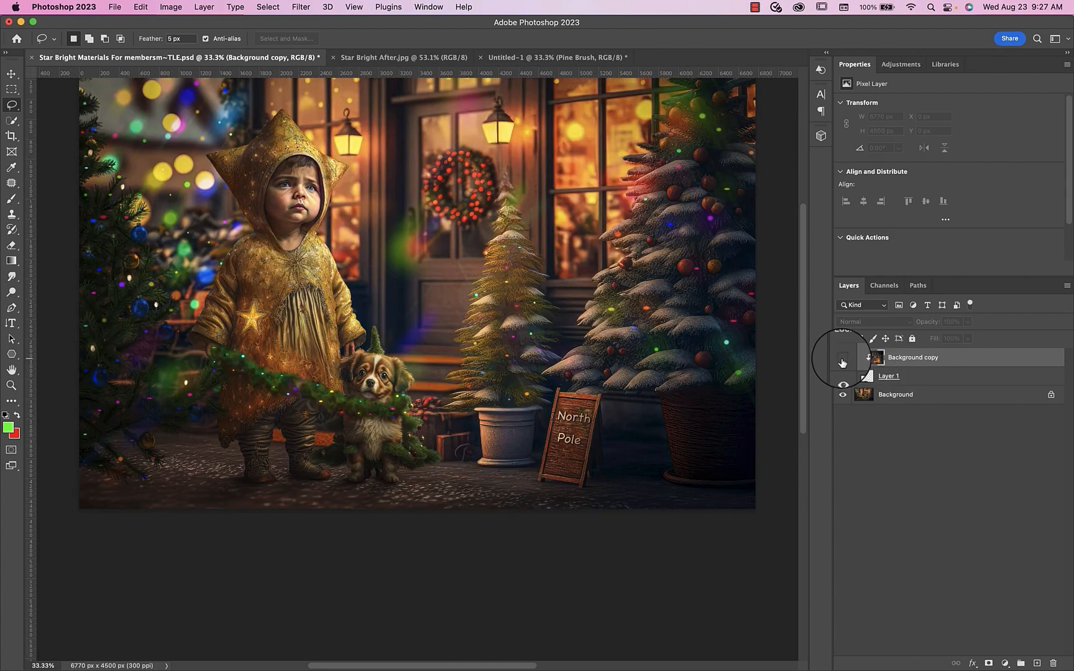
pyautogui.click(842, 359)
# Step: Move the flipped copy straight down about 4010 px so the mirrored feet sit below the child and dog
pyautogui.press('super+t')
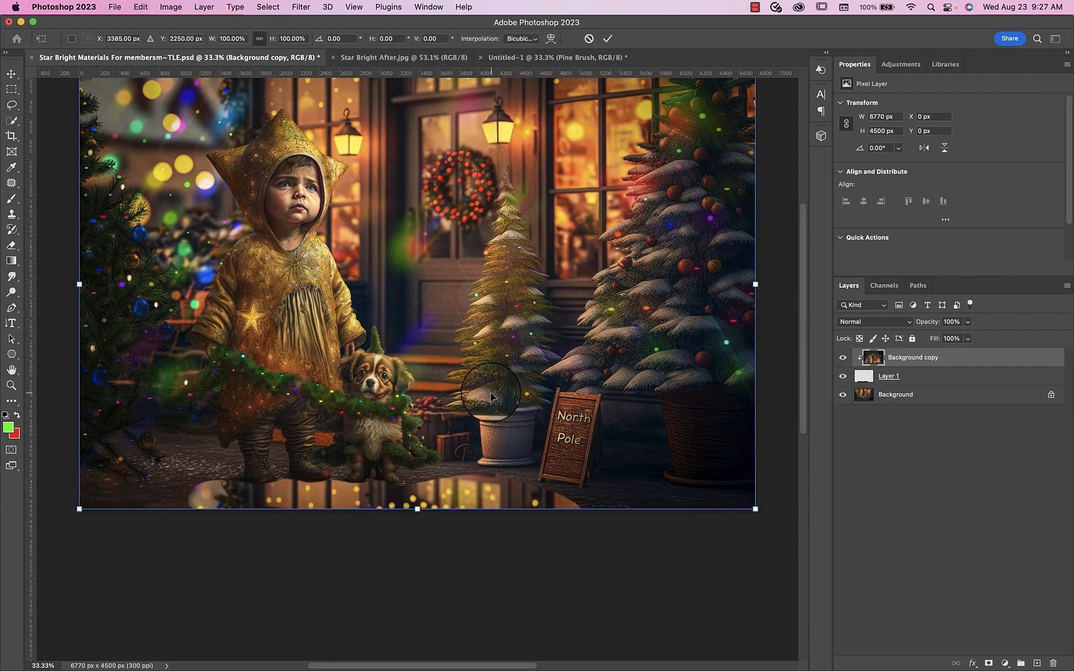
pyautogui.moveTo(426, 386); pyautogui.dragTo(391, 484)
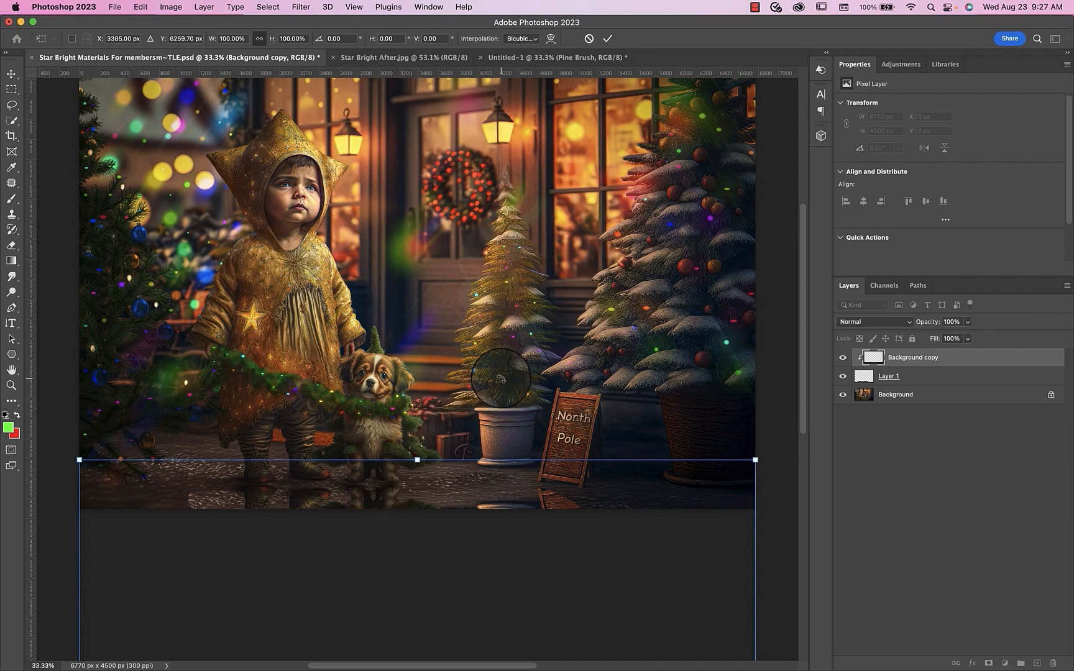
pyautogui.click(608, 38)
pyautogui.press('l')
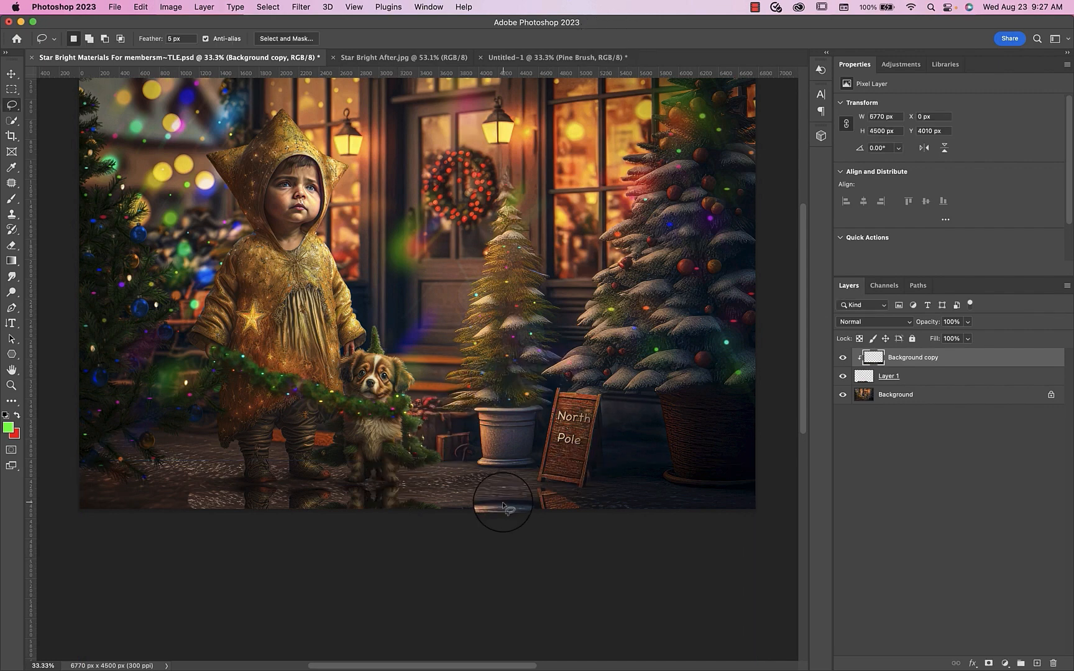
# Step: Transform the flipped copy in perspective, widening its lower edge until the width is about 143.6%
pyautogui.press('super+minus')
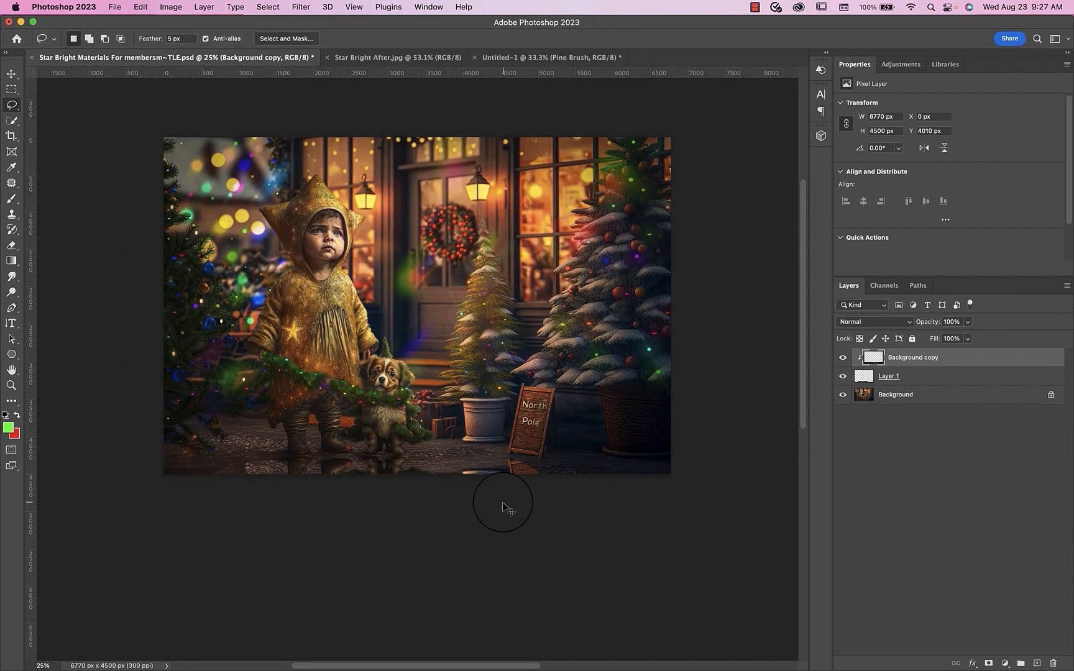
pyautogui.press('super+t')
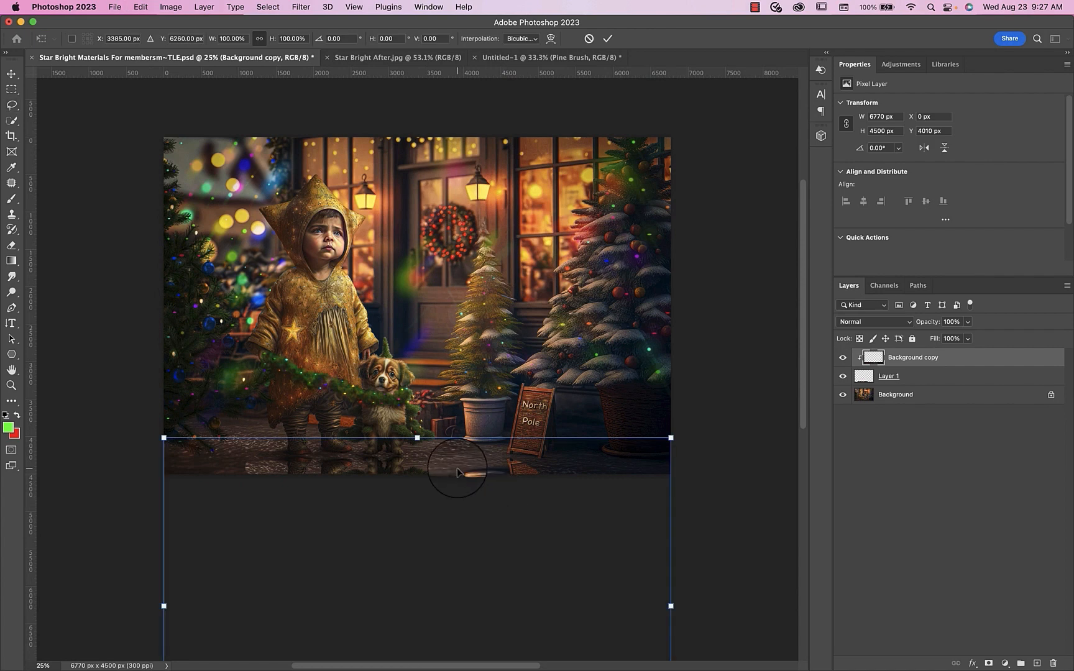
pyautogui.press('super+minus')
pyautogui.rightClick(419, 428)
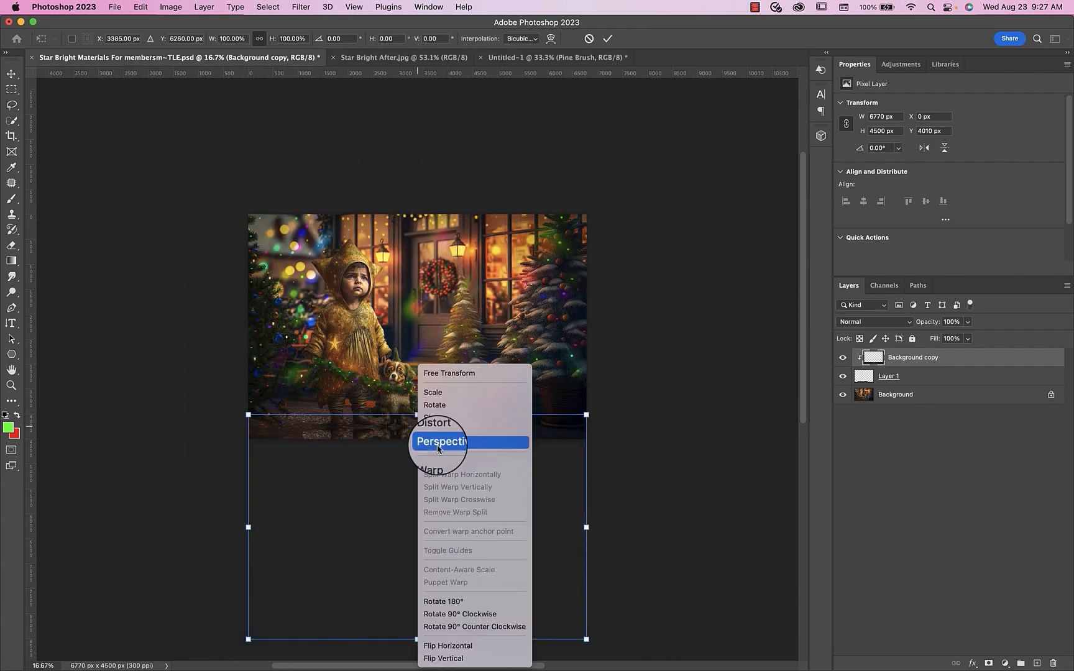
pyautogui.click(438, 447)
pyautogui.moveTo(590, 641); pyautogui.dragTo(660, 639)
# Step: Distort the flipped copy by raising its lower edge to about 76% height and apply the transform
pyautogui.rightClick(454, 435)
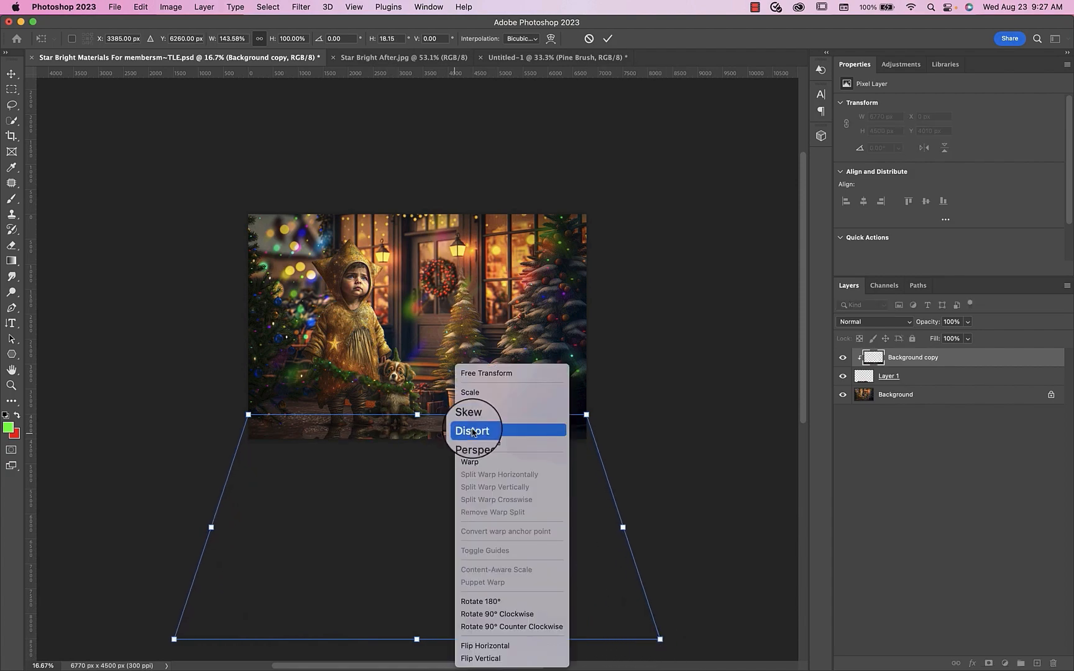
pyautogui.click(460, 429)
pyautogui.moveTo(416, 639); pyautogui.dragTo(422, 585)
pyautogui.press('super+plus')
pyautogui.press('super+plus')
pyautogui.press('super+plus')
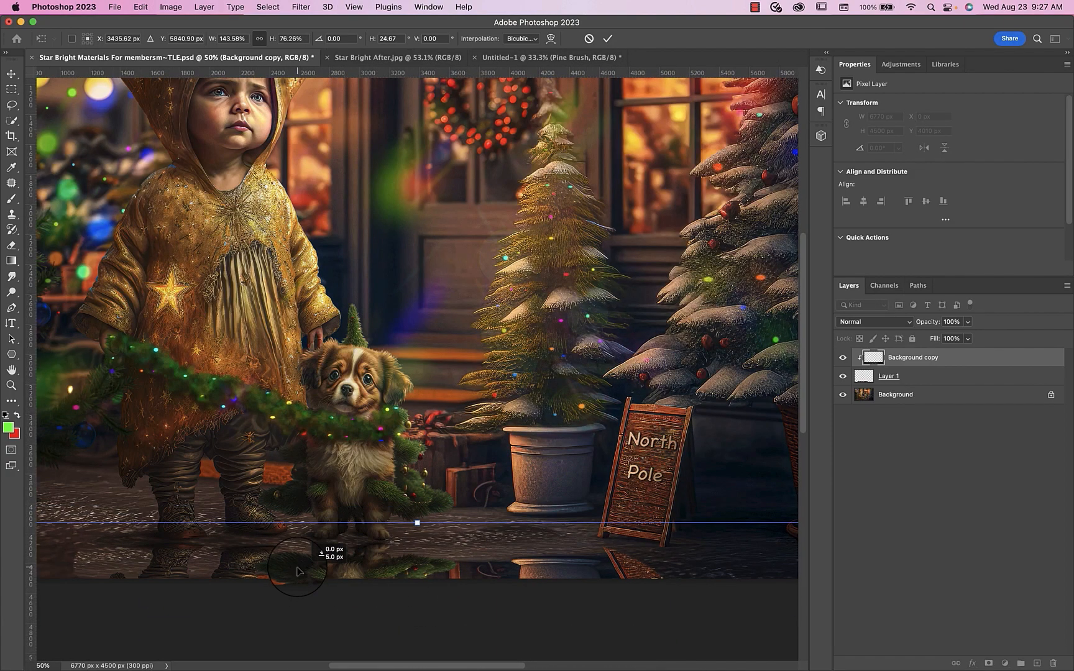
pyautogui.click(607, 39)
pyautogui.press('super+0')
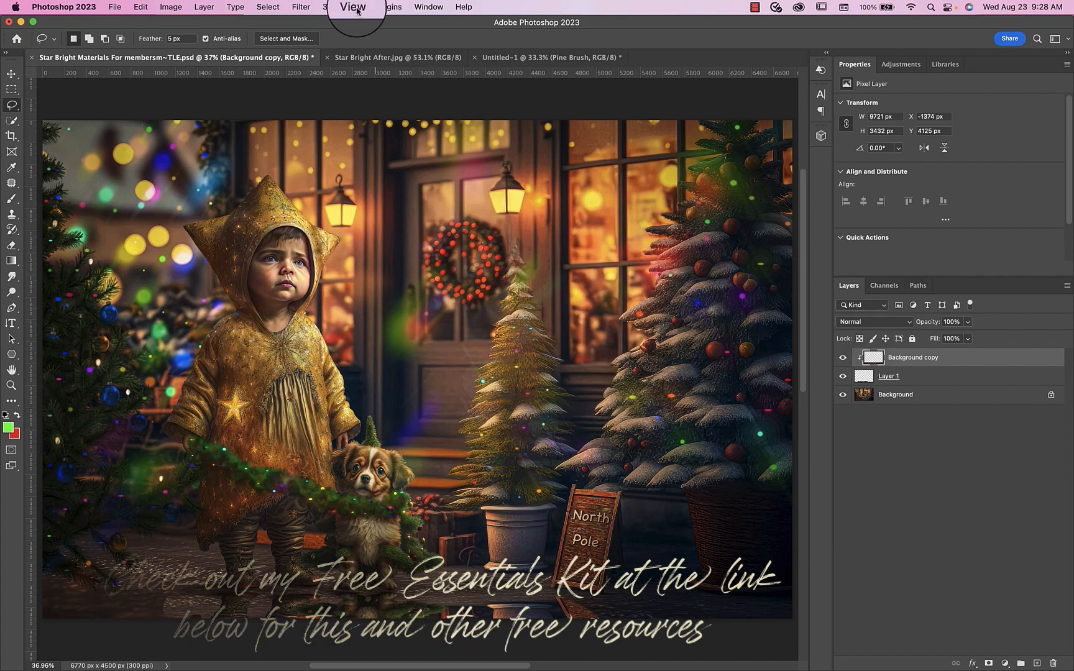
# Step: Convert the reflection layer for smart filters and apply Displace with horizontal scale 20, vertical scale 10 and the map water ripples 2.psd
pyautogui.click(301, 8)
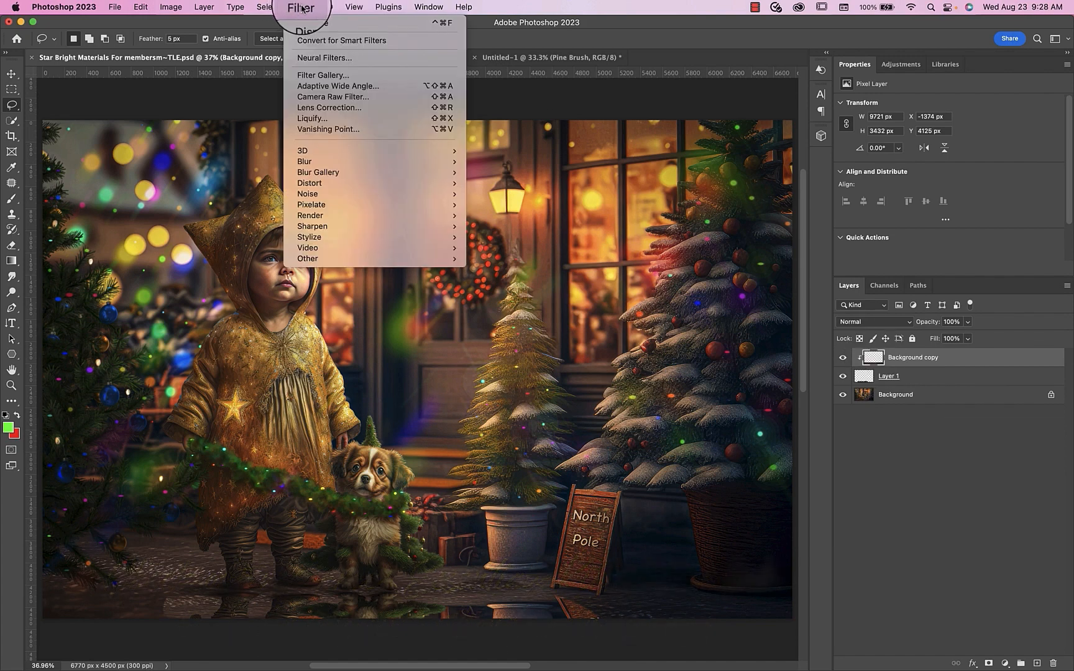
pyautogui.click(324, 43)
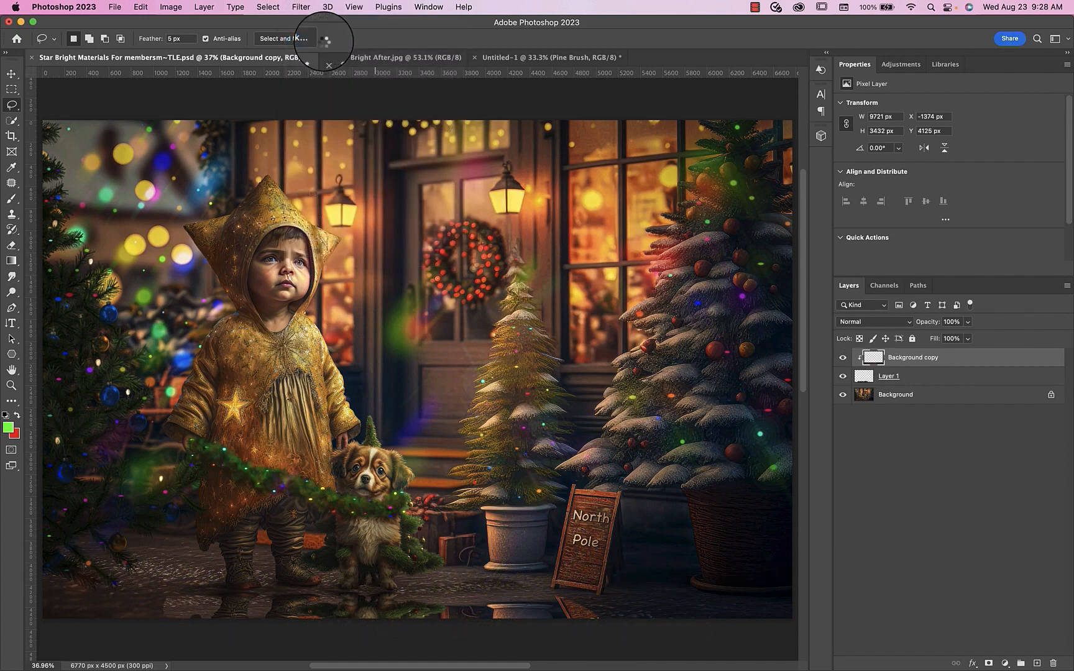
pyautogui.click(301, 9)
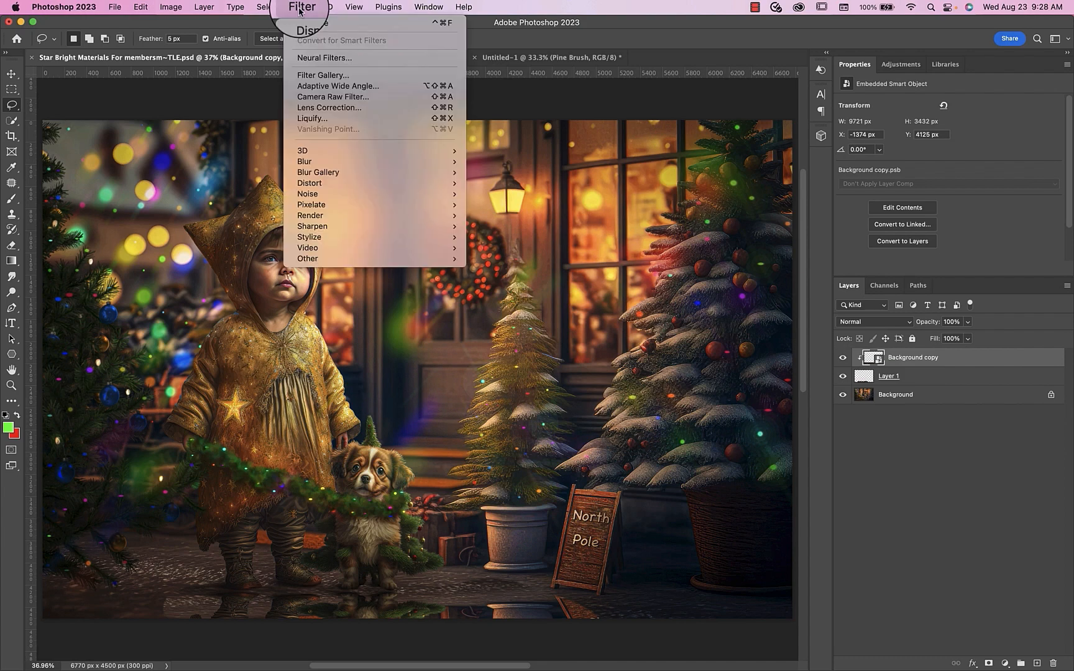
pyautogui.moveTo(336, 183)
pyautogui.click(491, 184)
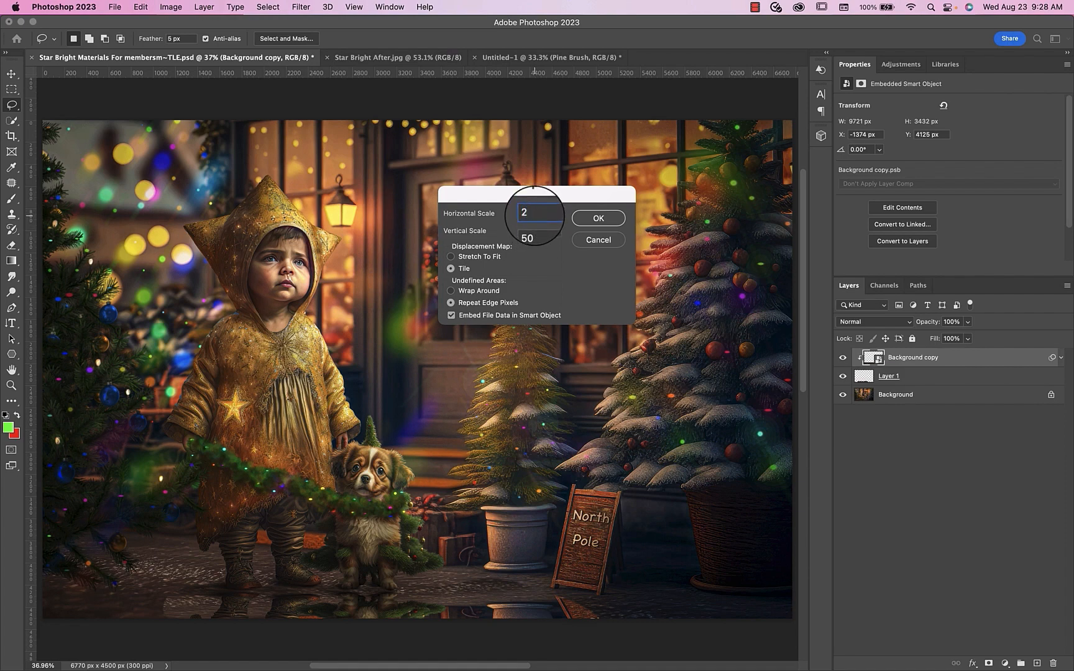
pyautogui.write('2')
pyautogui.press('Tab')
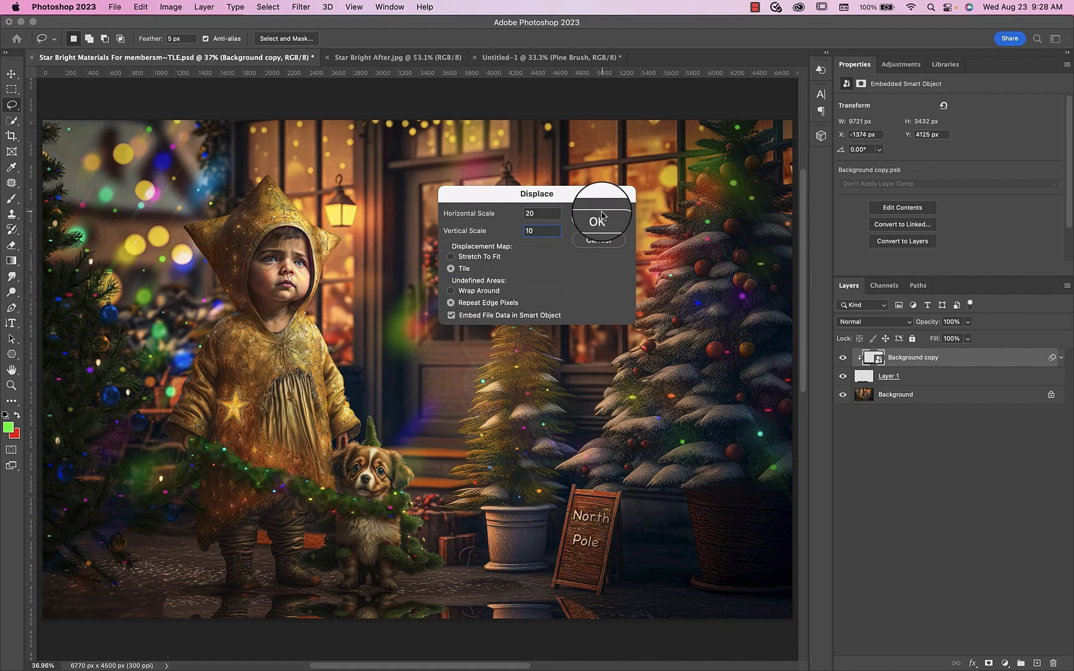
pyautogui.click(599, 219)
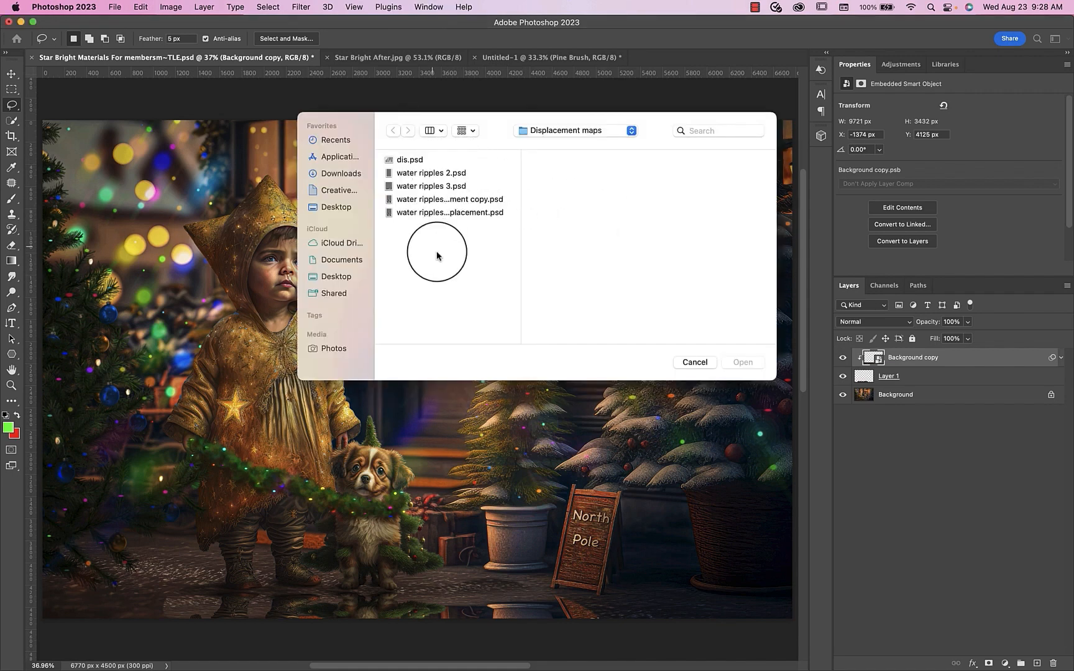
pyautogui.click(442, 174)
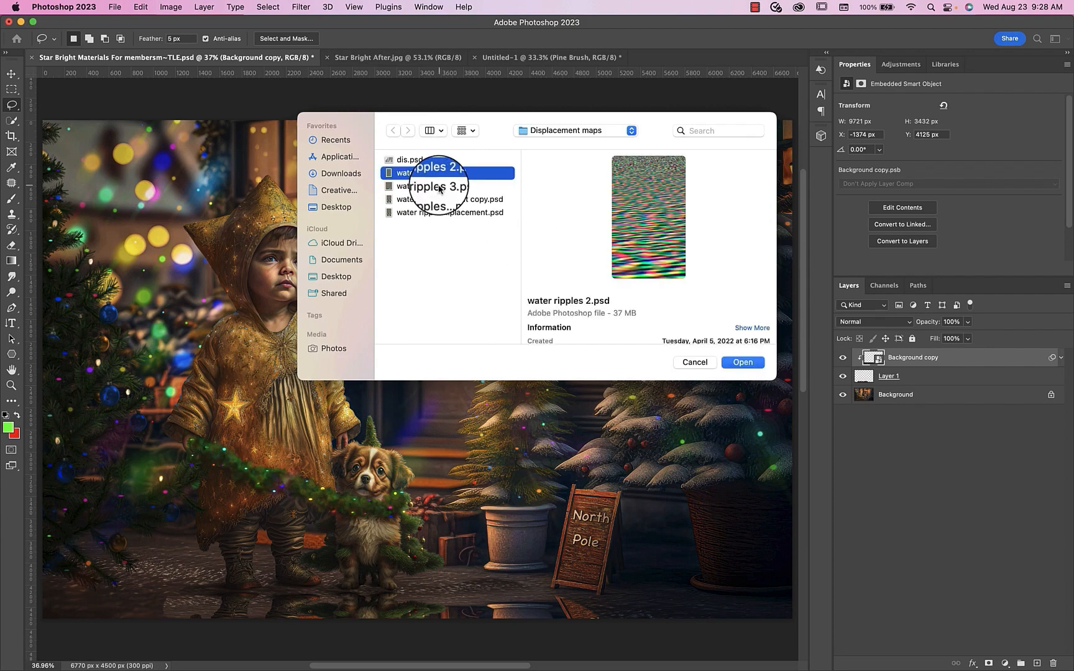
pyautogui.click(745, 363)
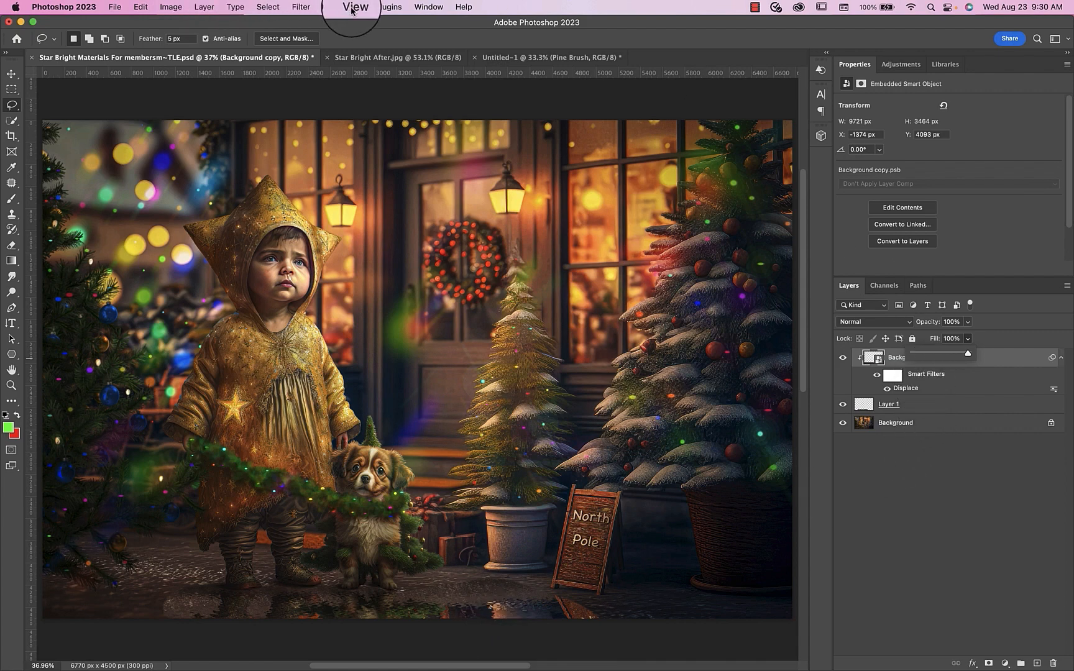
# Step: Turn off the reflection layer's existing smart filter effect and start a Ripple filter, previewing the mirrored scene
pyautogui.click(877, 376)
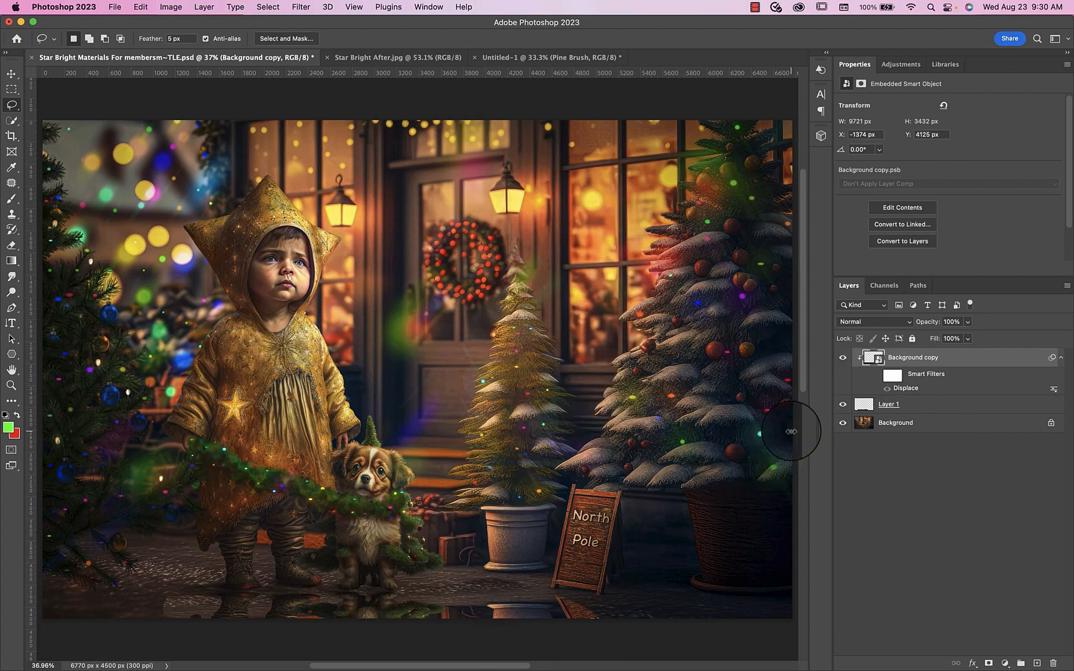
pyautogui.click(301, 8)
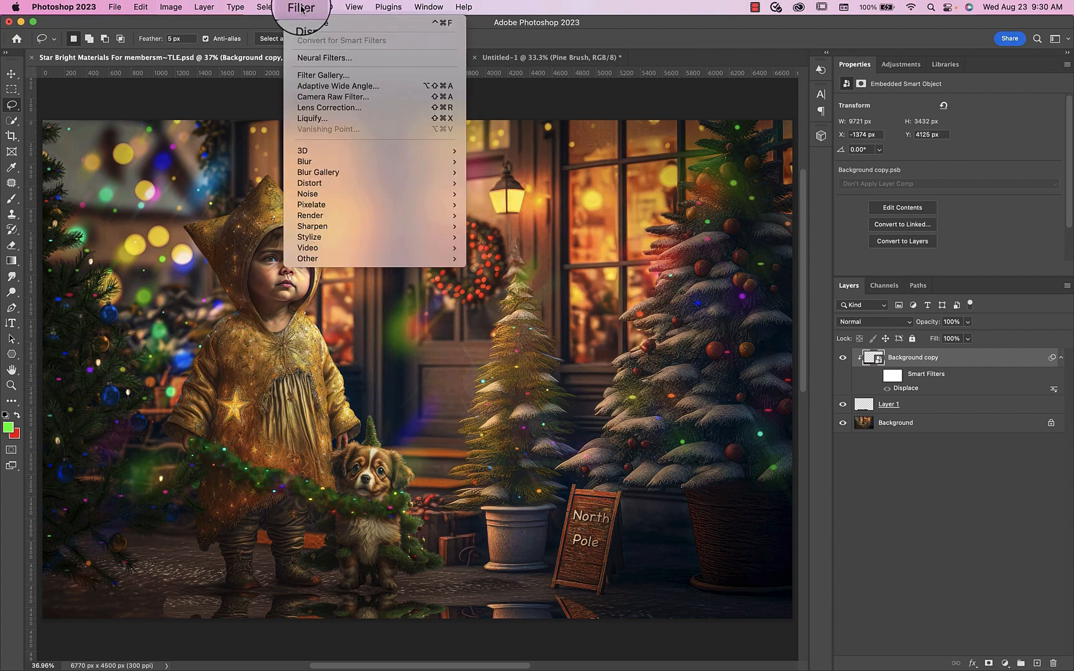
pyautogui.moveTo(295, 189)
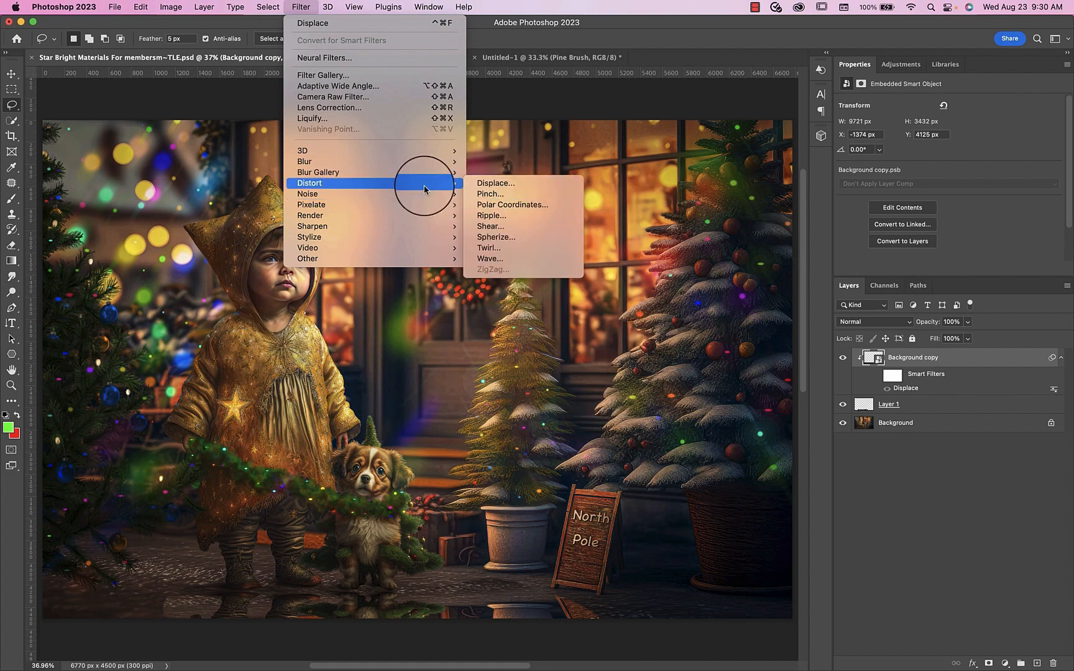
pyautogui.click(491, 215)
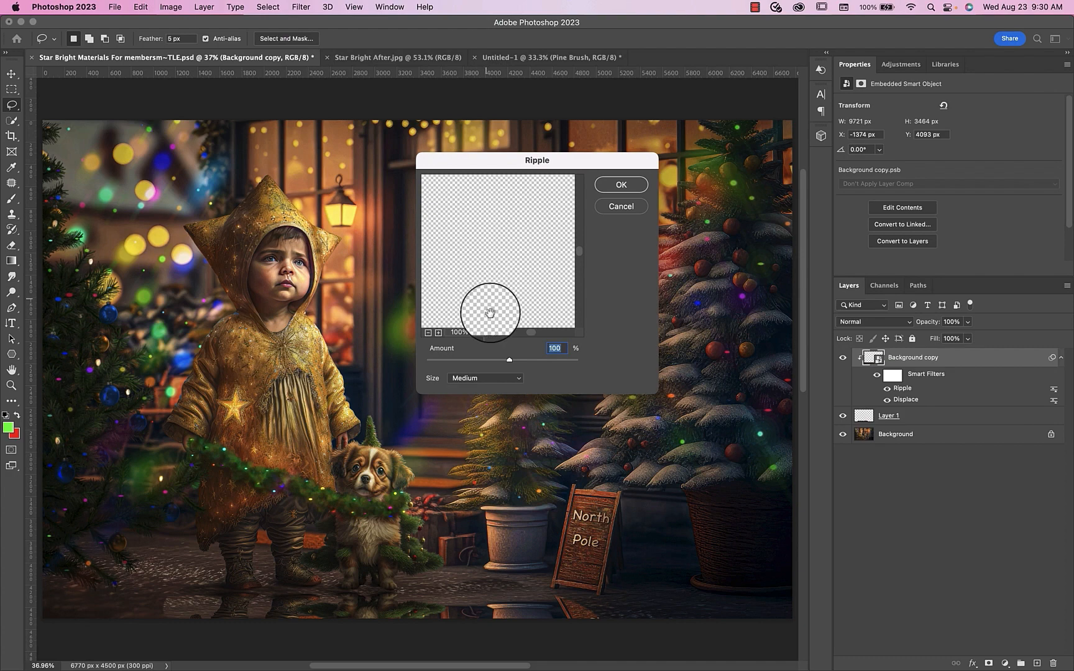
pyautogui.moveTo(458, 299); pyautogui.dragTo(575, 176)
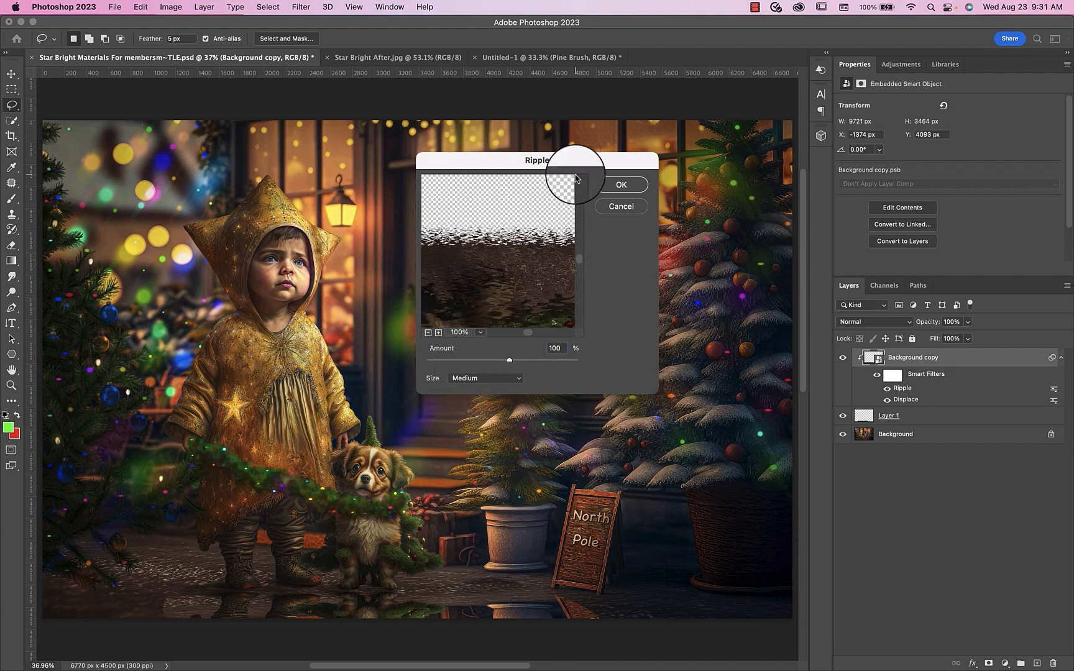
pyautogui.moveTo(507, 281); pyautogui.dragTo(522, 210)
pyautogui.moveTo(505, 290); pyautogui.dragTo(537, 182)
pyautogui.scroll(-5, 516, 265)
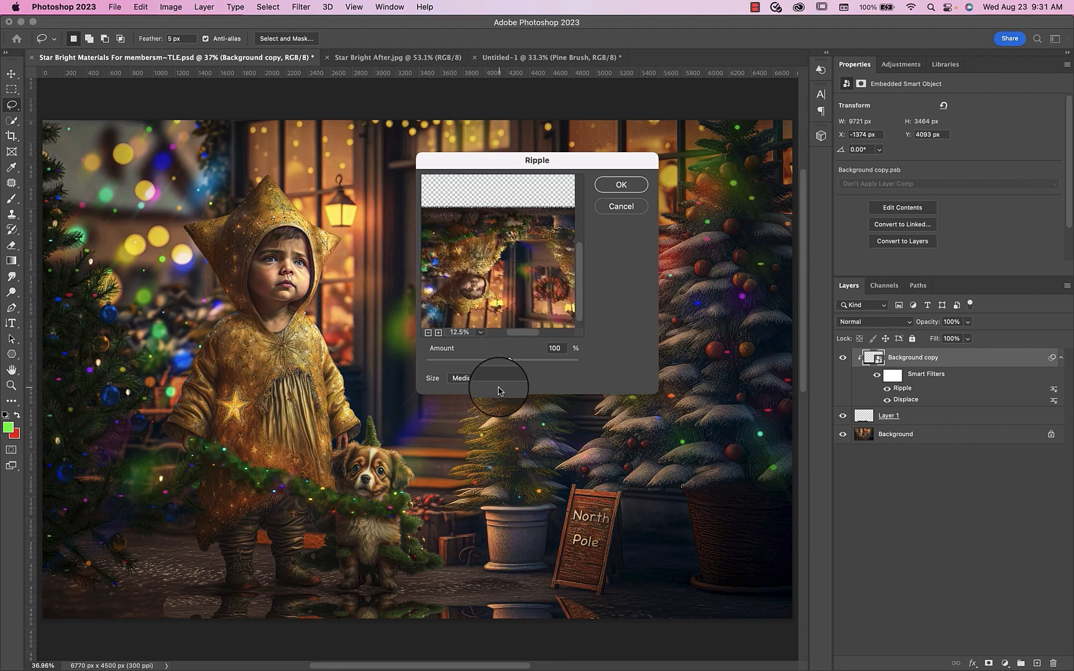
# Step: Try the Ripple filter on the reflection with an amount of about -303 and size Large, and undo it
pyautogui.moveTo(478, 362); pyautogui.dragTo(441, 362)
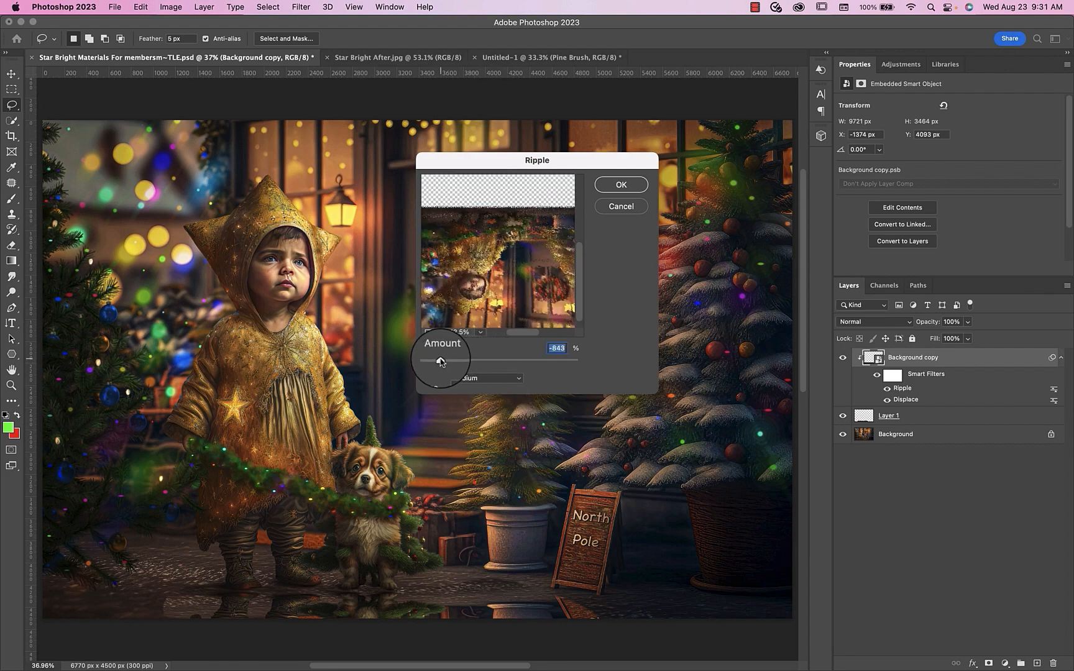
pyautogui.click(463, 379)
pyautogui.click(461, 362)
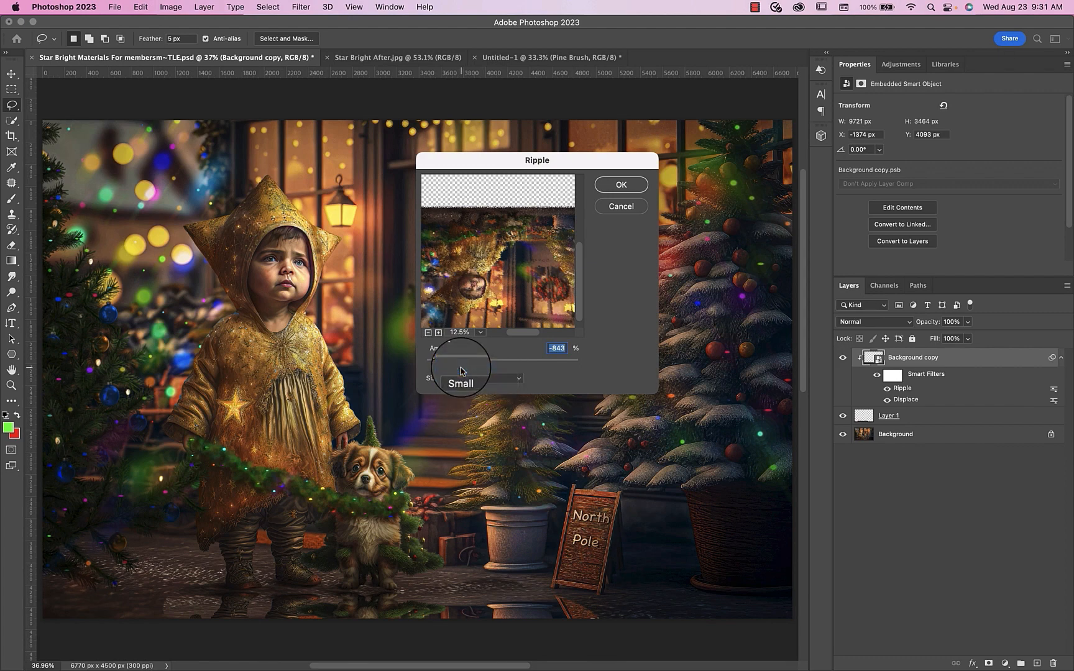
pyautogui.click(460, 375)
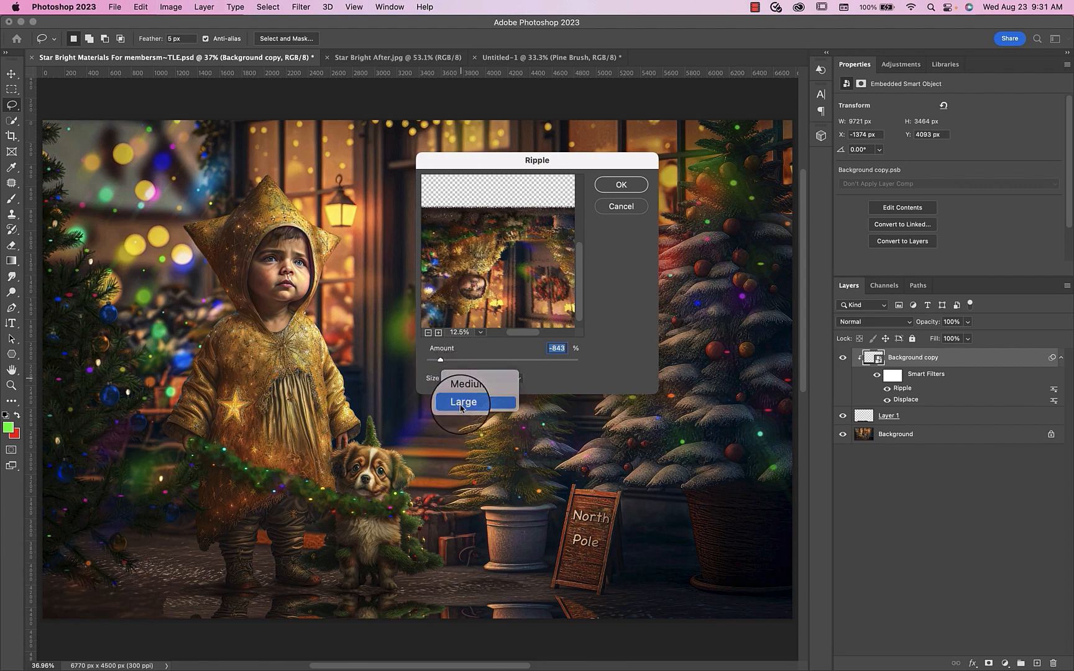
pyautogui.click(461, 401)
pyautogui.moveTo(472, 363)
pyautogui.mouseDown()
pyautogui.moveTo(549, 366)
pyautogui.moveTo(456, 362)
pyautogui.moveTo(481, 361)
pyautogui.mouseUp()
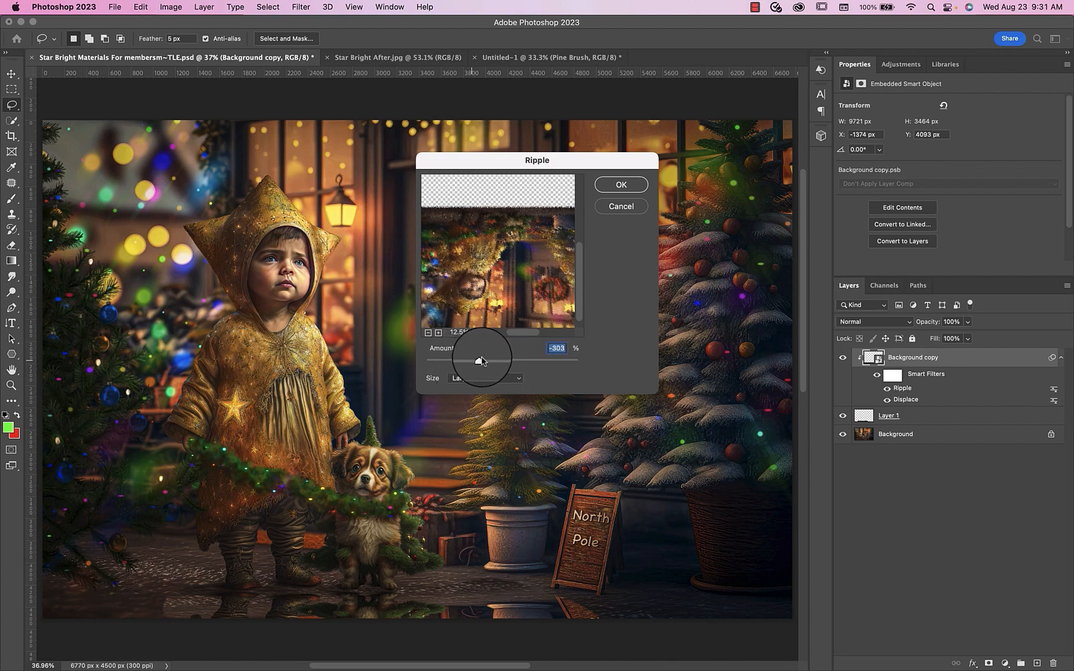
pyautogui.click(621, 184)
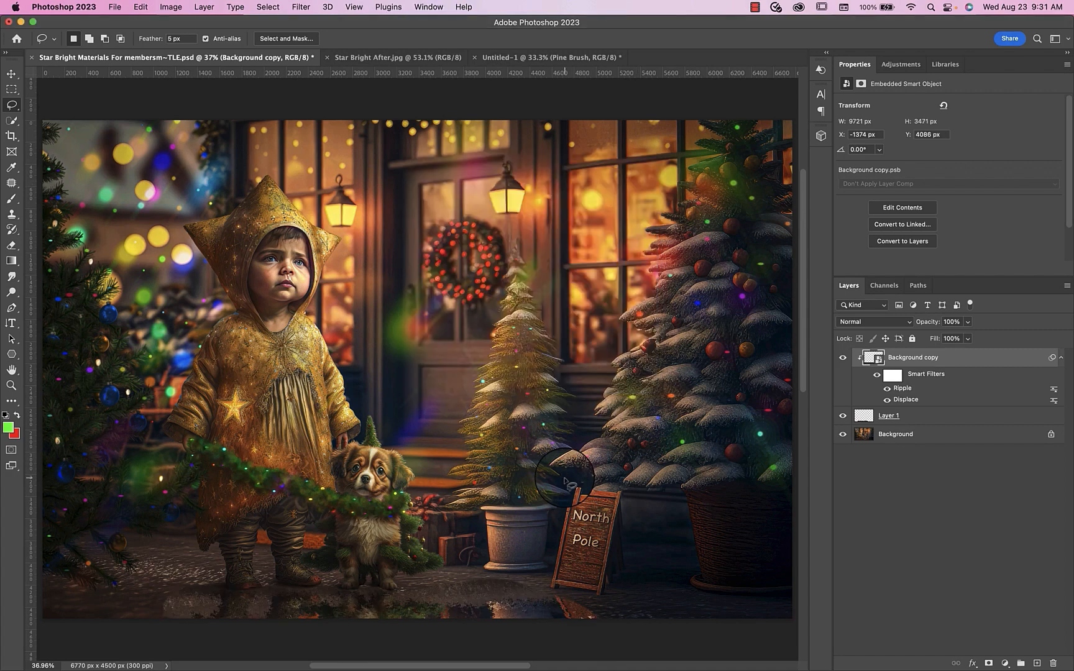
pyautogui.press('super+z')
# Step: Try a Wave filter on the reflection with 32 generators, wavelength 255–845, amplitude 1–17 and scale 69/68%, and undo it
pyautogui.scroll(-5, 433, 555)
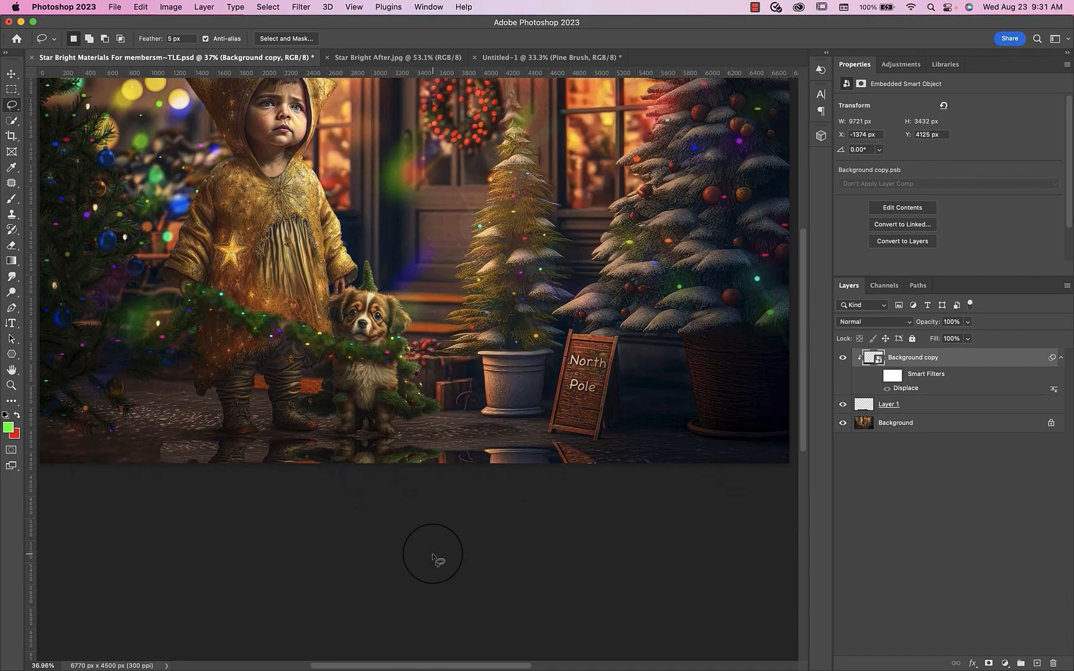
pyautogui.click(301, 7)
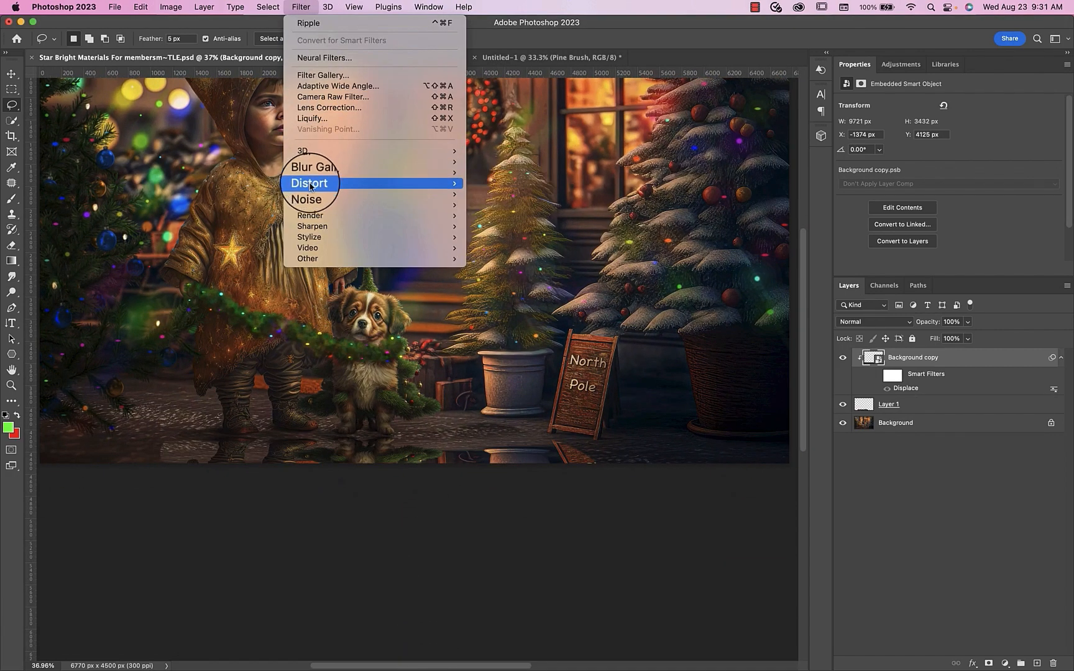
pyautogui.moveTo(425, 194)
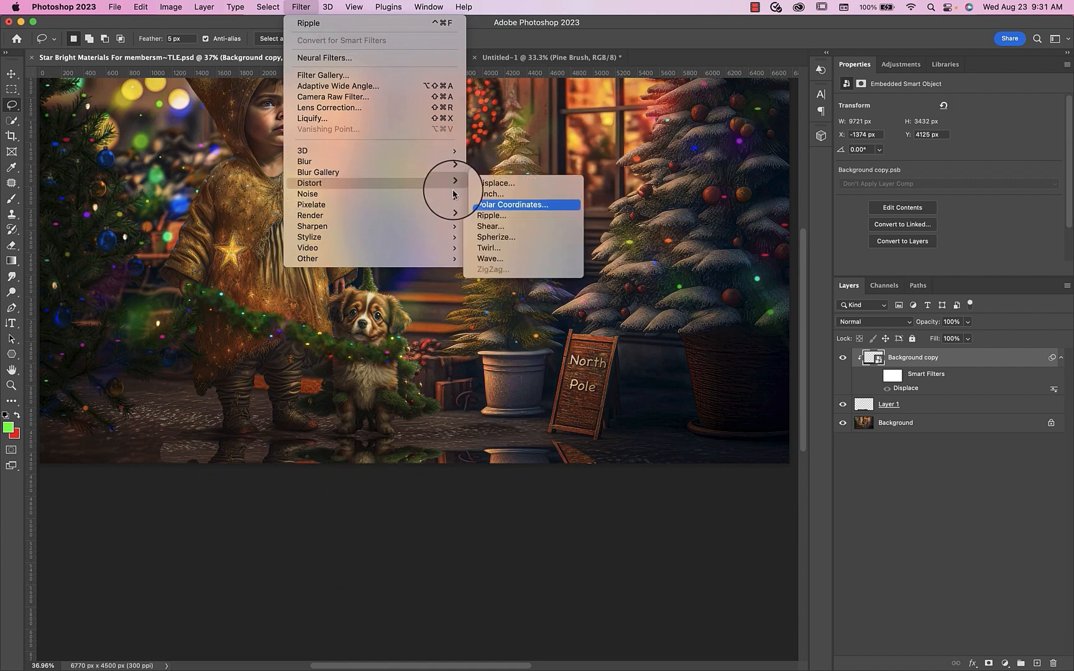
pyautogui.click(511, 259)
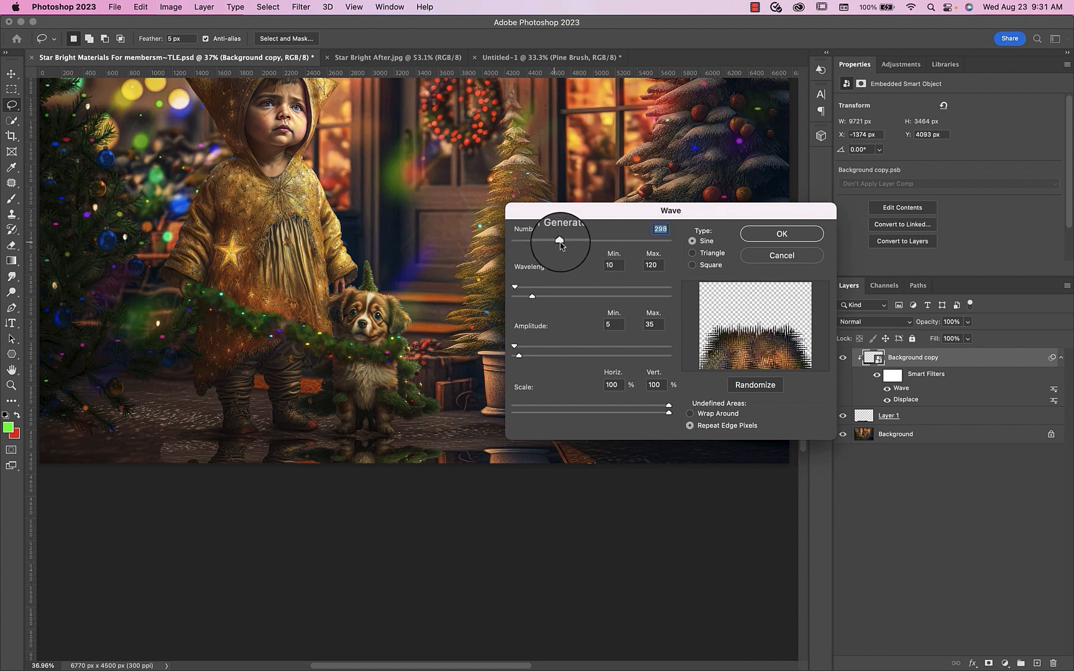
pyautogui.moveTo(514, 241); pyautogui.dragTo(515, 243)
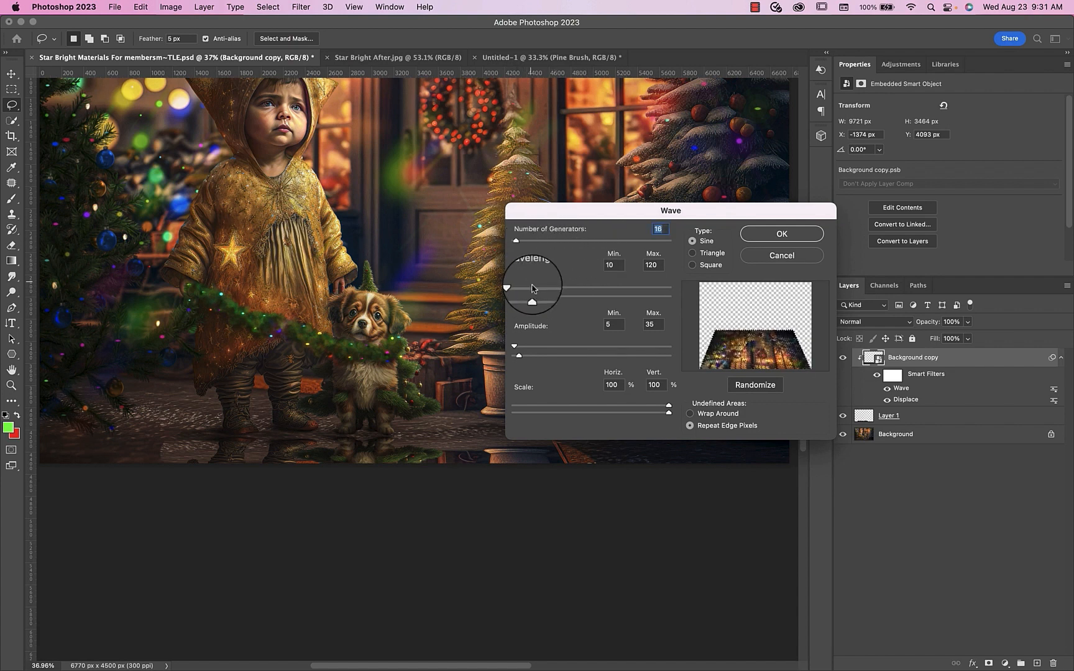
pyautogui.moveTo(515, 286); pyautogui.dragTo(643, 303)
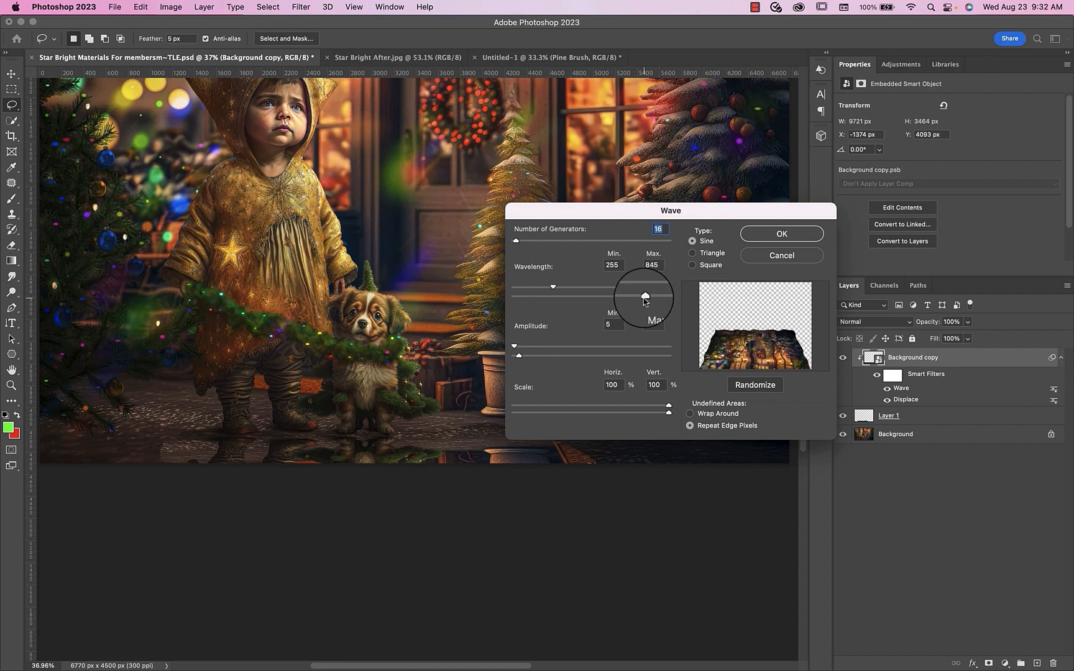
pyautogui.moveTo(515, 349)
pyautogui.mouseDown()
pyautogui.moveTo(583, 349)
pyautogui.moveTo(511, 348)
pyautogui.mouseUp()
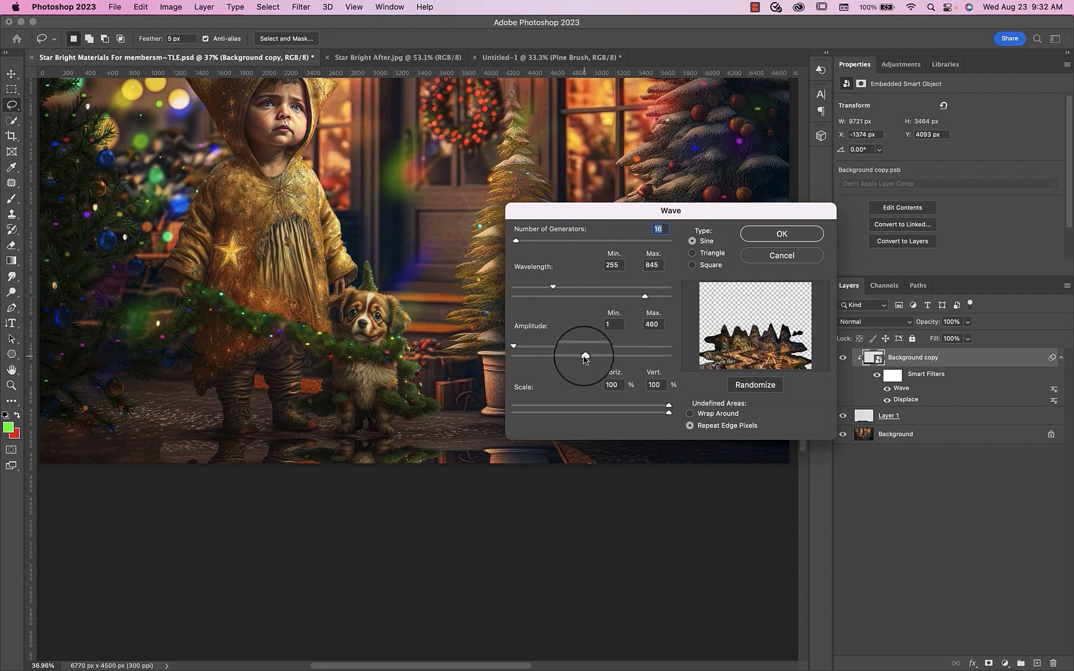
pyautogui.moveTo(579, 357); pyautogui.dragTo(525, 357)
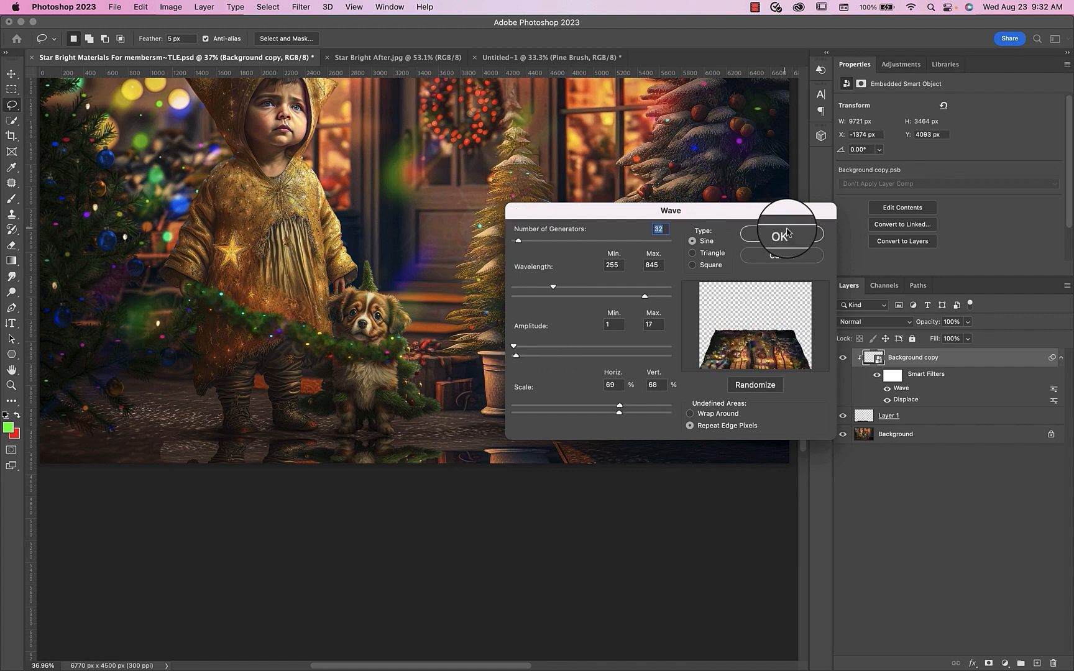
pyautogui.click(791, 238)
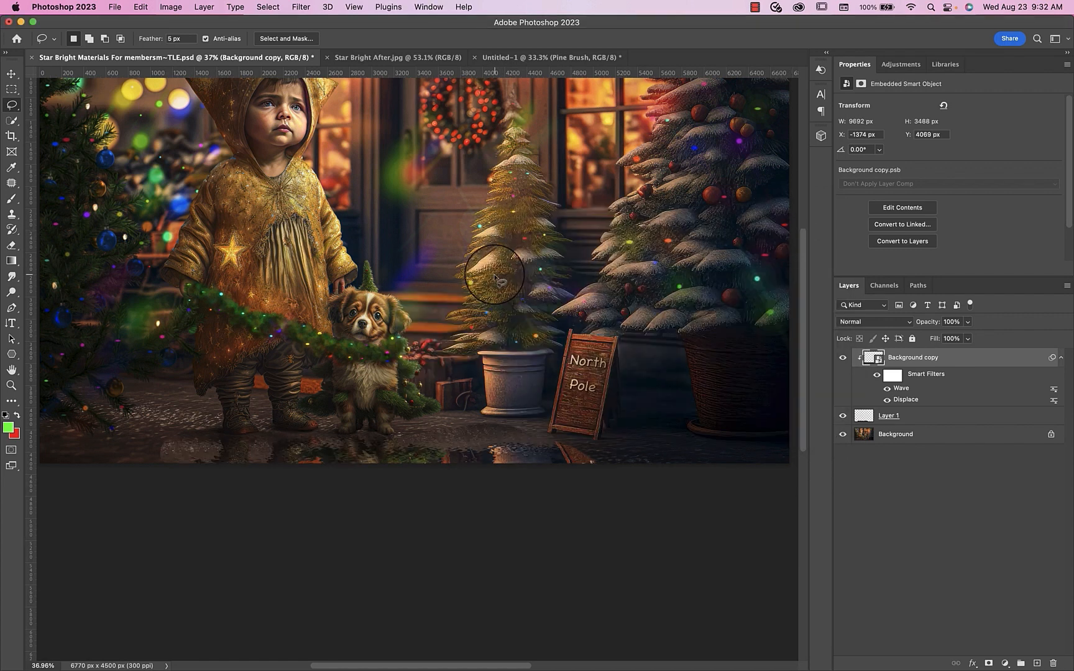
pyautogui.press('super+z')
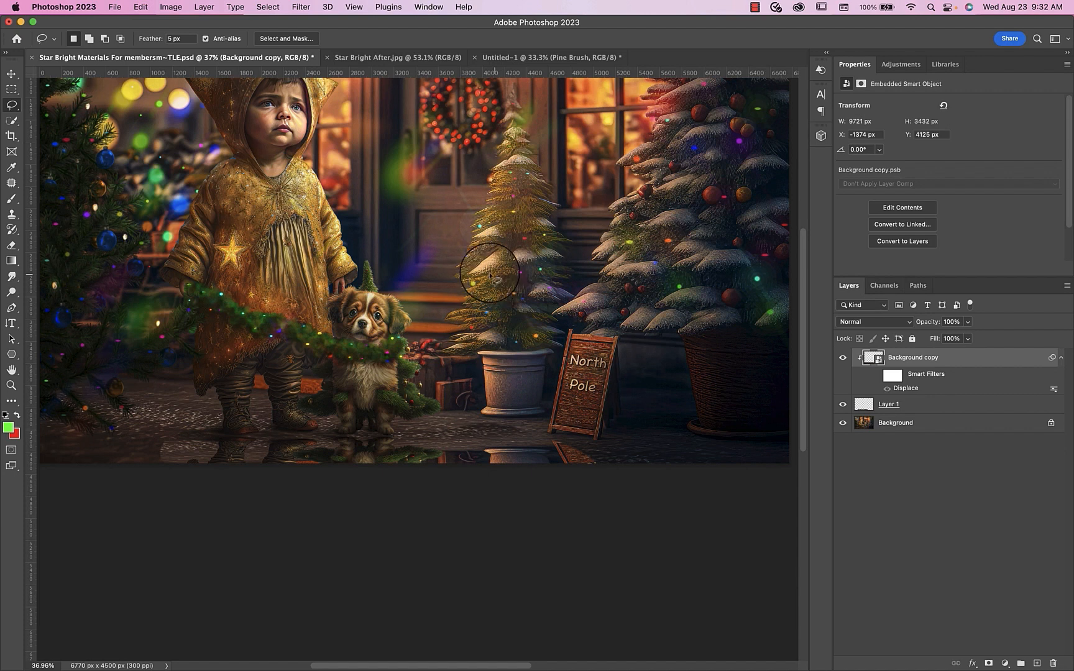
# Step: Add a layer mask to the reflection layer and set up a black mask brush of size 200
pyautogui.hscroll(-5, 388, 333)
pyautogui.scroll(3, 389, 334)
pyautogui.hscroll(1, 388, 334)
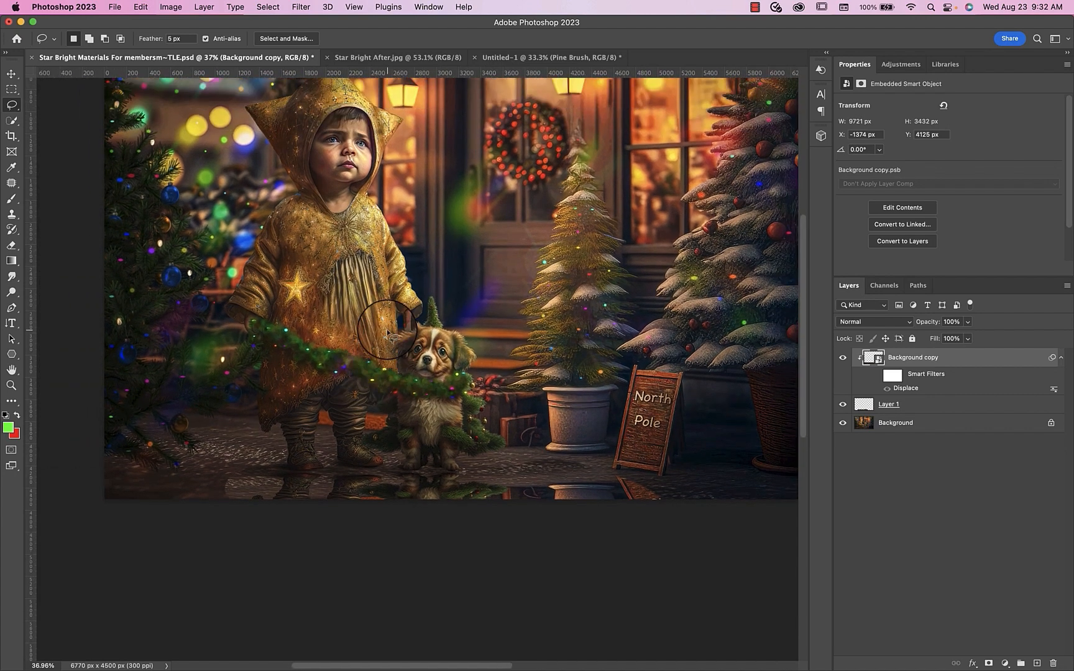
pyautogui.scroll(-2, 387, 334)
pyautogui.hscroll(-1, 387, 334)
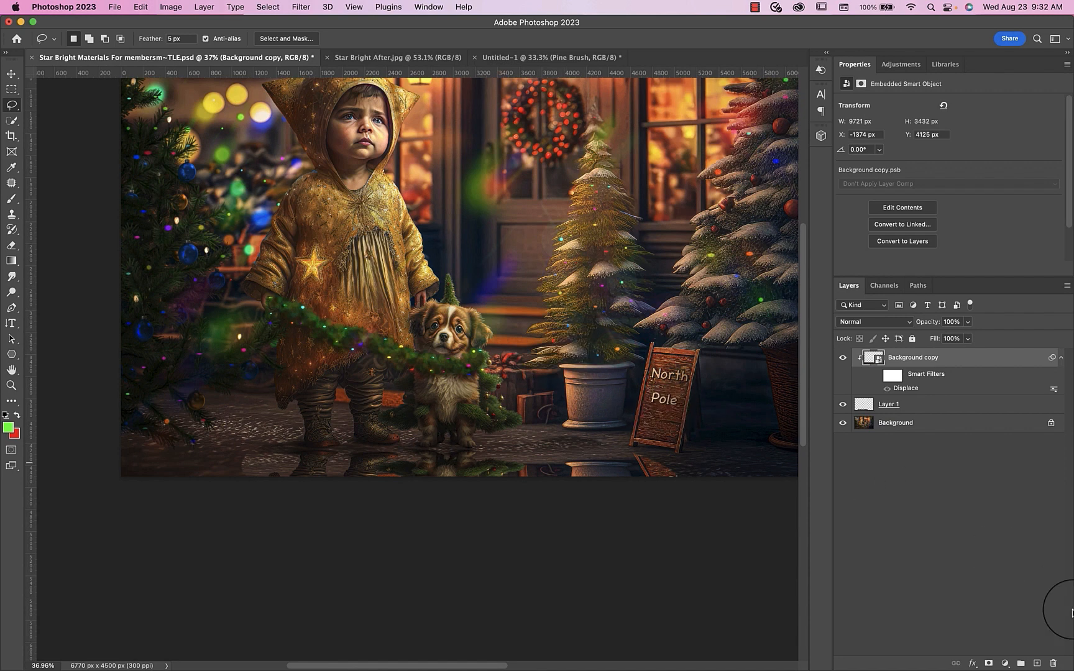
pyautogui.click(989, 663)
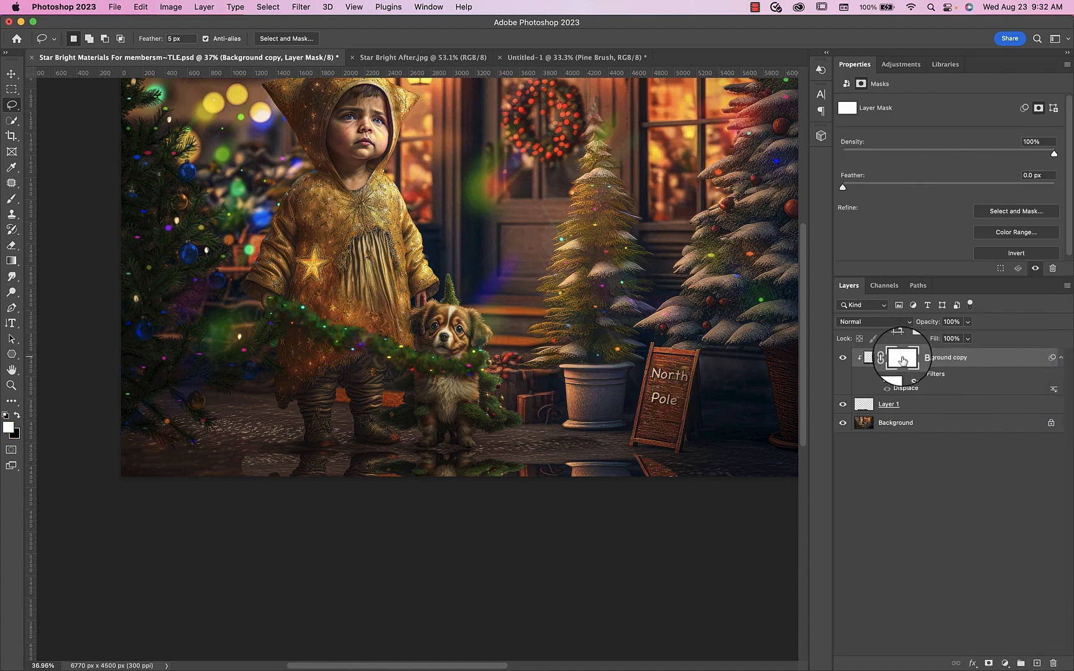
pyautogui.press('b')
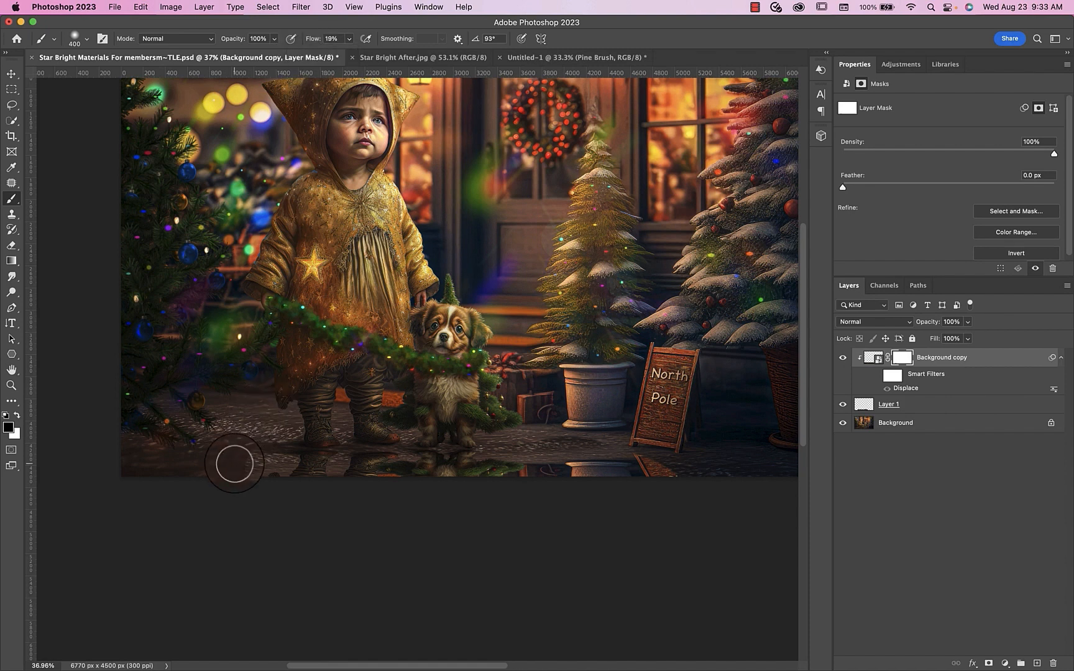
pyautogui.press('[')
pyautogui.press('[')
pyautogui.press('[')
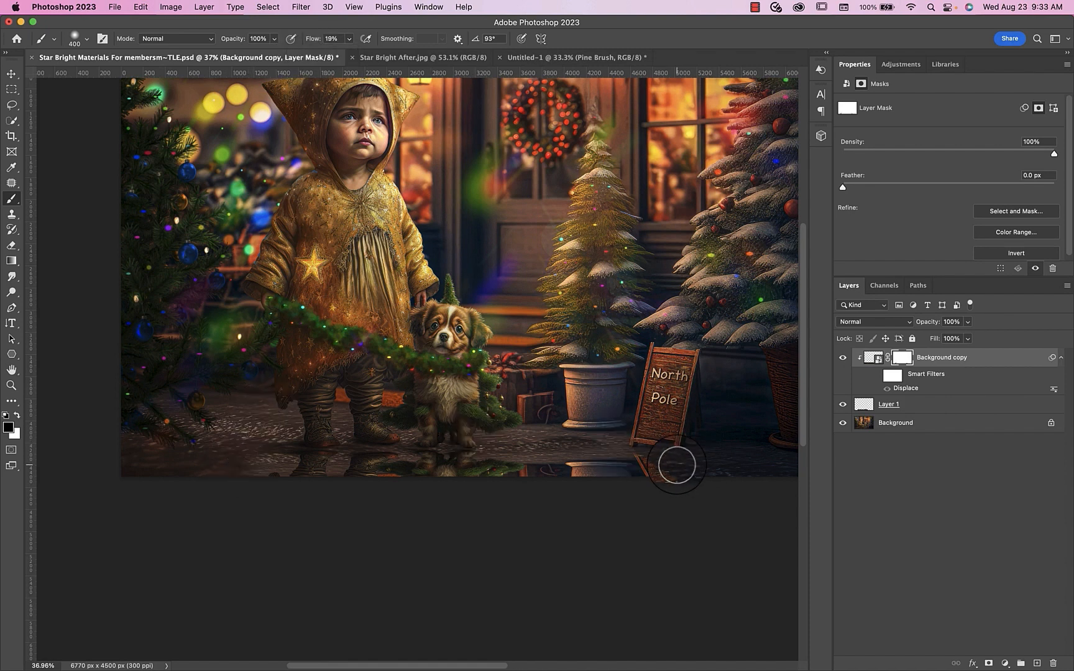
pyautogui.press('super+1')
pyautogui.scroll(-10, 329, 463)
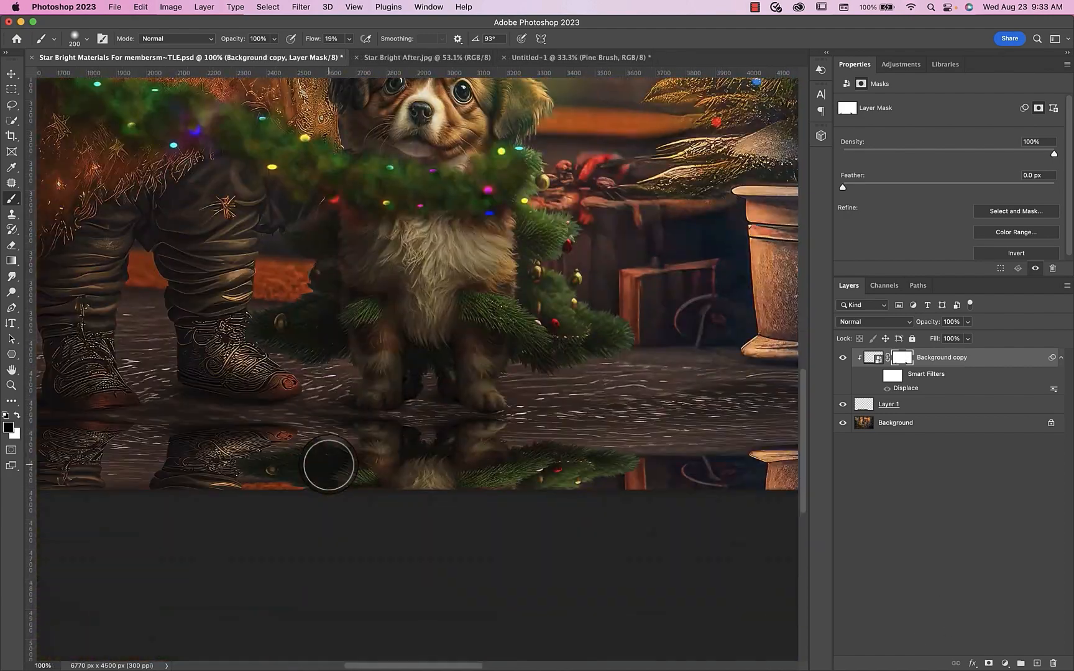
pyautogui.hscroll(-10, 328, 465)
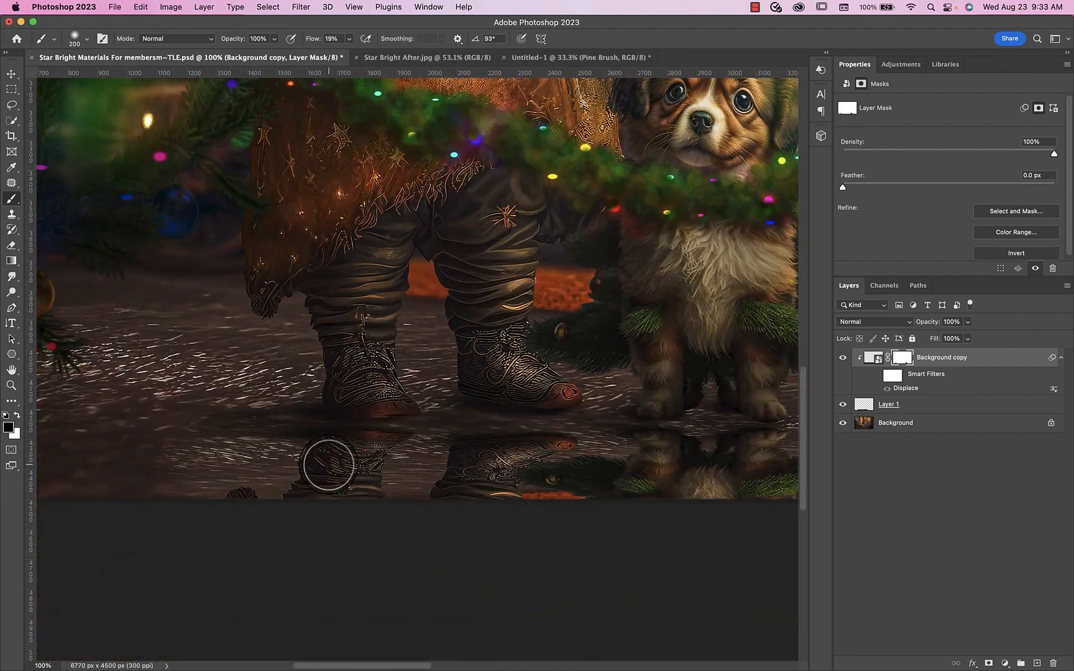
# Step: Try rasterizing the reflection layer and setting up a custom warp split beside the child's boot, and undo both changes
pyautogui.rightClick(1002, 360)
pyautogui.click(942, 355)
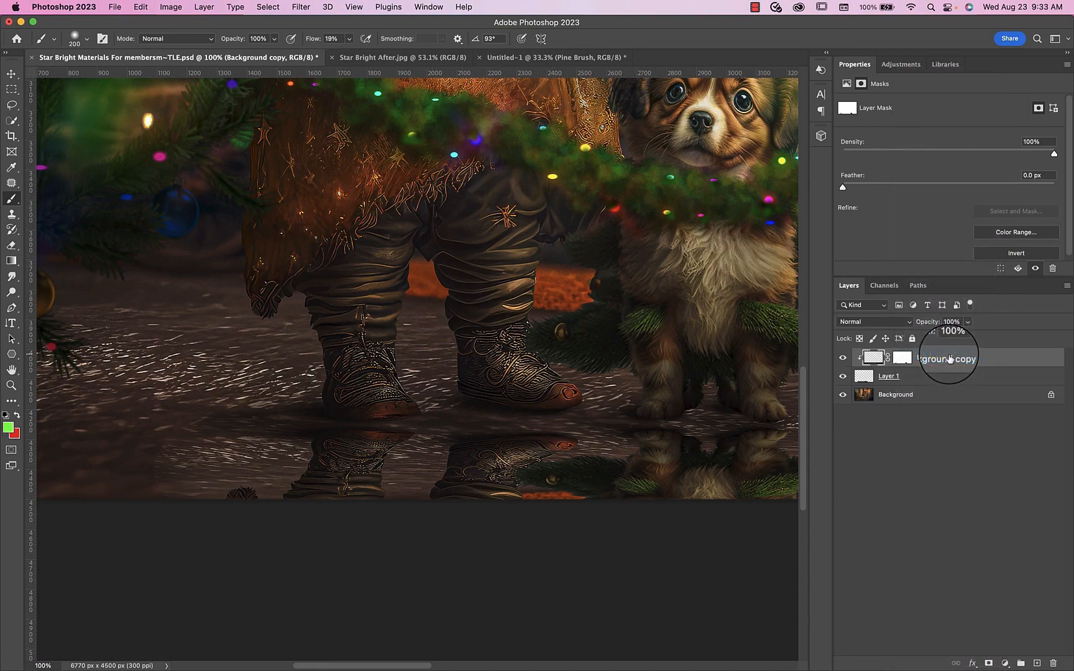
pyautogui.press('super+t')
pyautogui.rightClick(365, 363)
pyautogui.click(391, 443)
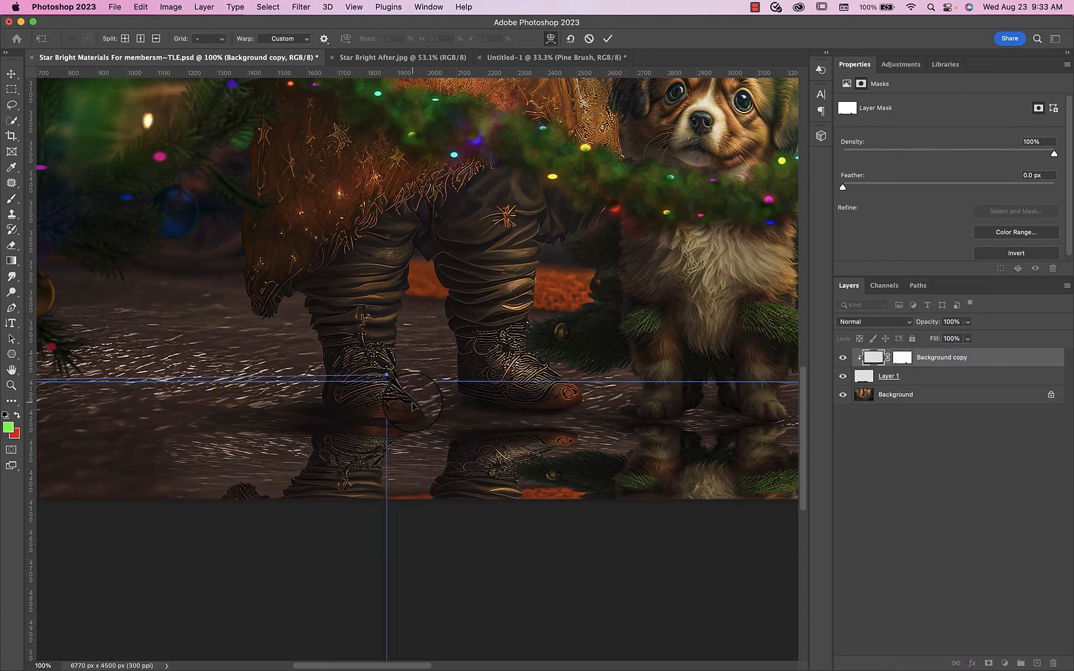
pyautogui.hscroll(5, 435, 399)
pyautogui.press('super+minus')
pyautogui.press('super+minus')
pyautogui.press('super+minus')
pyautogui.press('super+minus')
pyautogui.press('super+minus')
pyautogui.click(608, 38)
pyautogui.press('super+0')
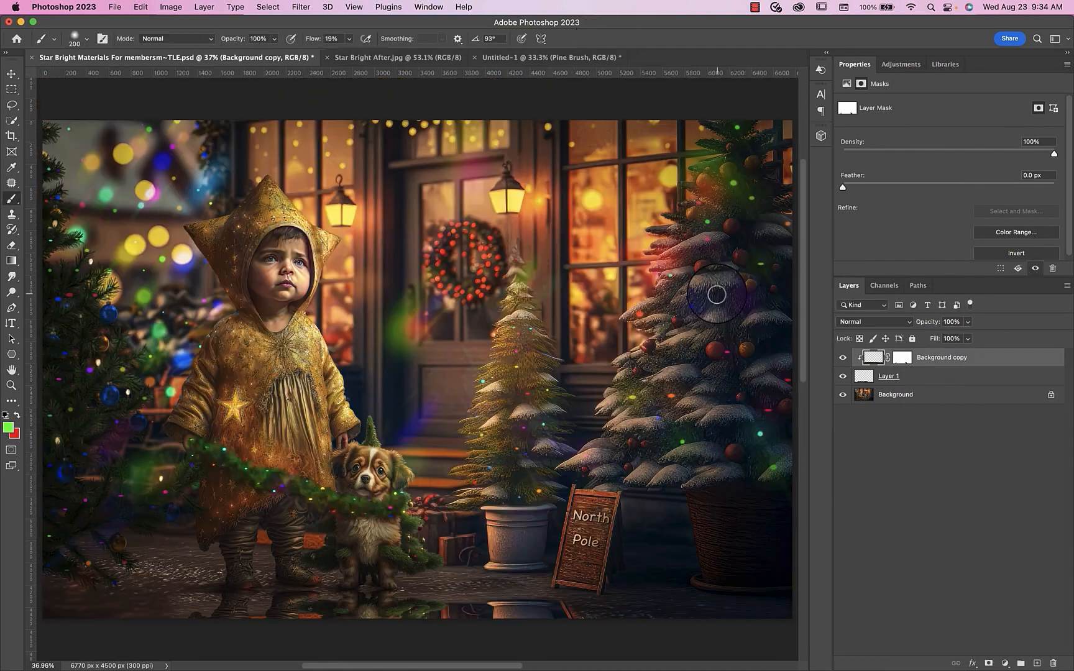
pyautogui.press('super+z')
pyautogui.press('super+z')
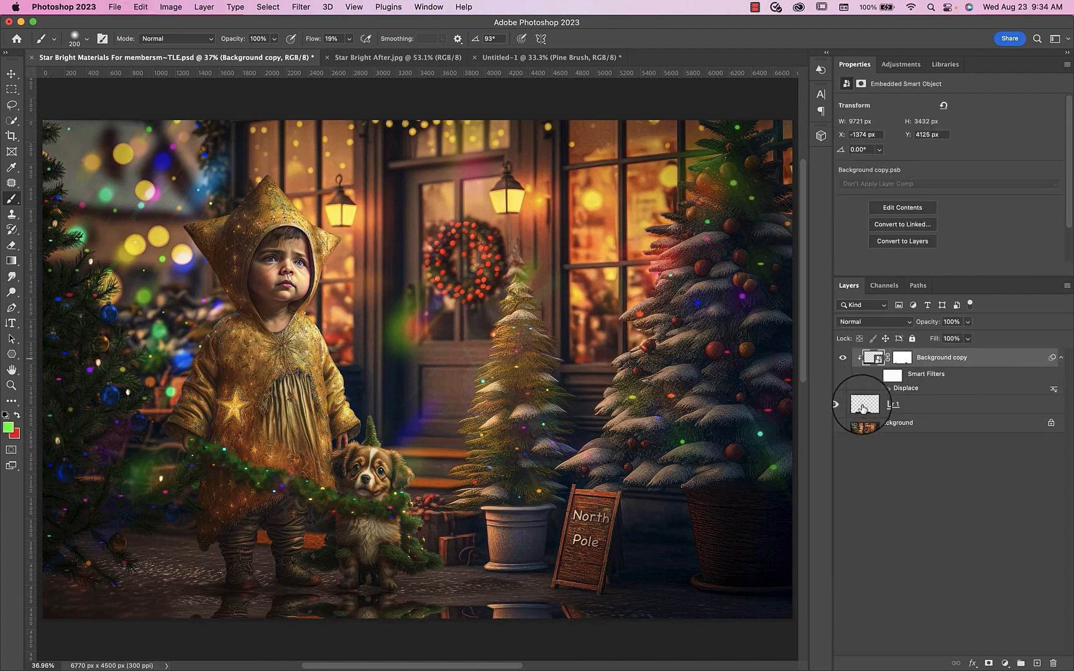
# Step: Merge the reflection with Layer 1 beneath it and toggle the merged layer's visibility to compare the scene
pyautogui.click(863, 408)
pyautogui.press('super+e')
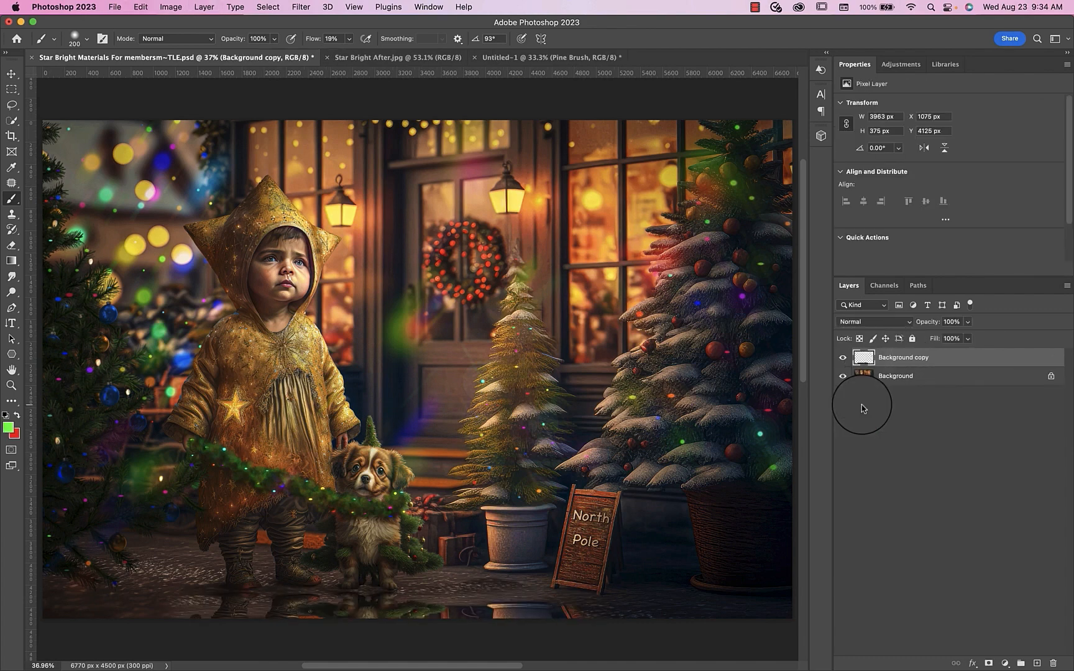
pyautogui.click(839, 358)
pyautogui.click(839, 357)
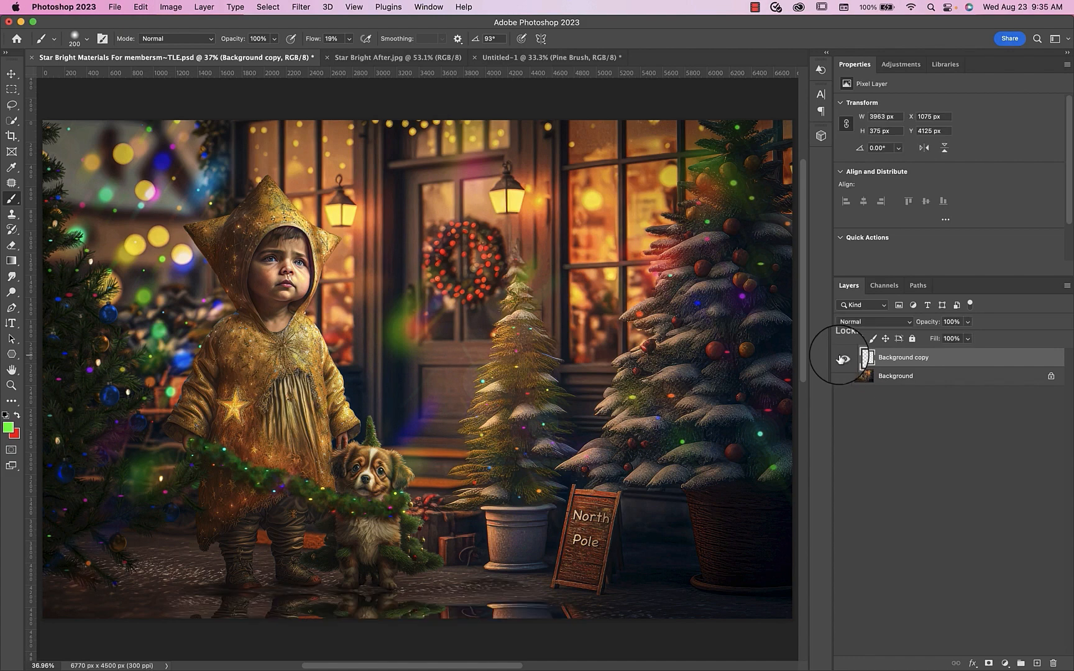
pyautogui.click(842, 358)
pyautogui.click(843, 358)
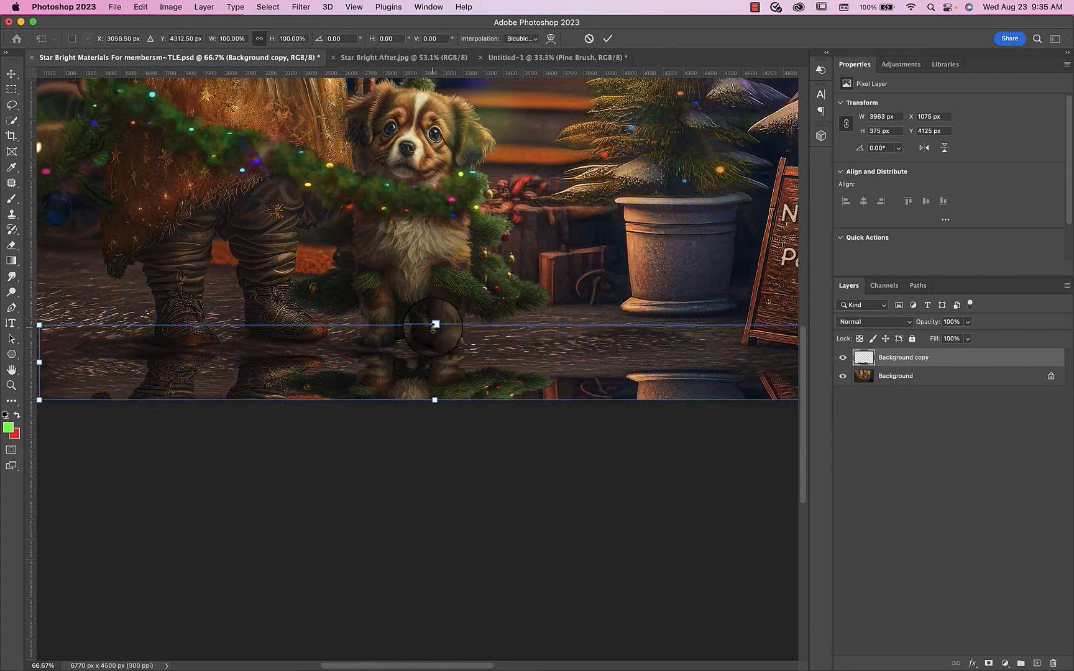
# Step: Stretch the merged reflection upward to about 111.7% height and apply the transform
pyautogui.moveTo(433, 326); pyautogui.dragTo(433, 316)
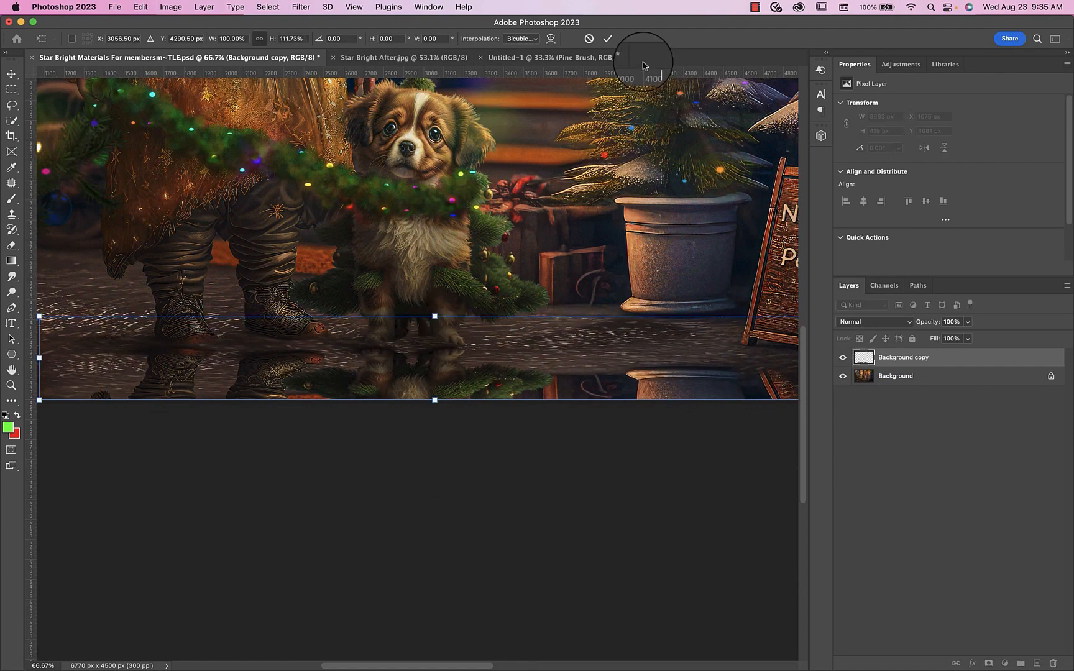
pyautogui.click(607, 38)
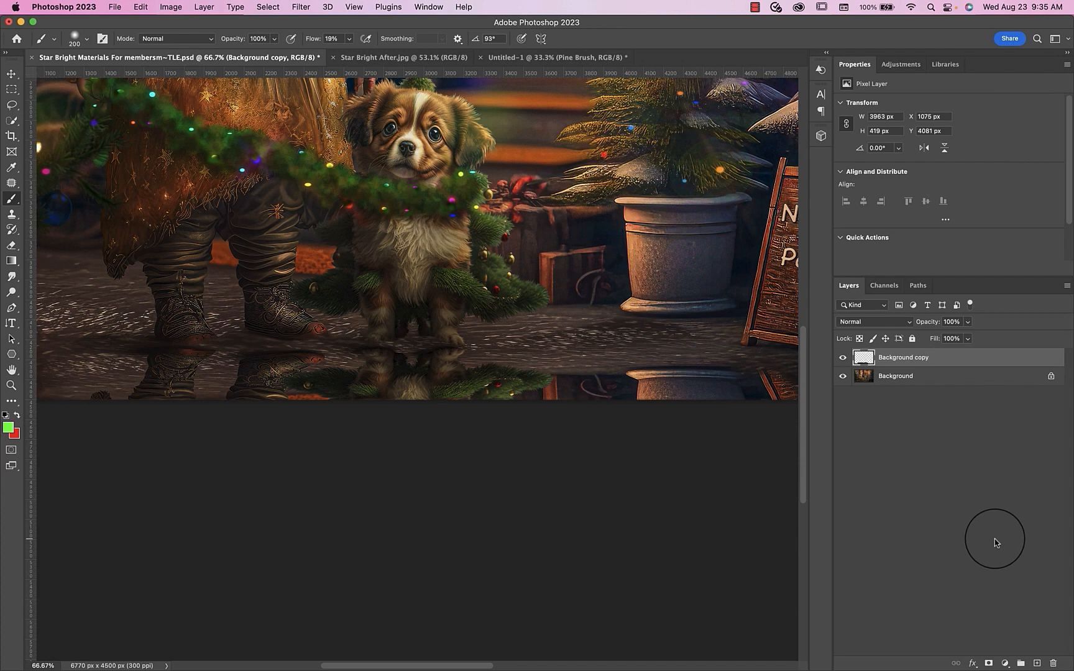
# Step: Add a layer mask to the merged reflection layer and set up a soft black brush at size 400 and 55% opacity
pyautogui.click(989, 664)
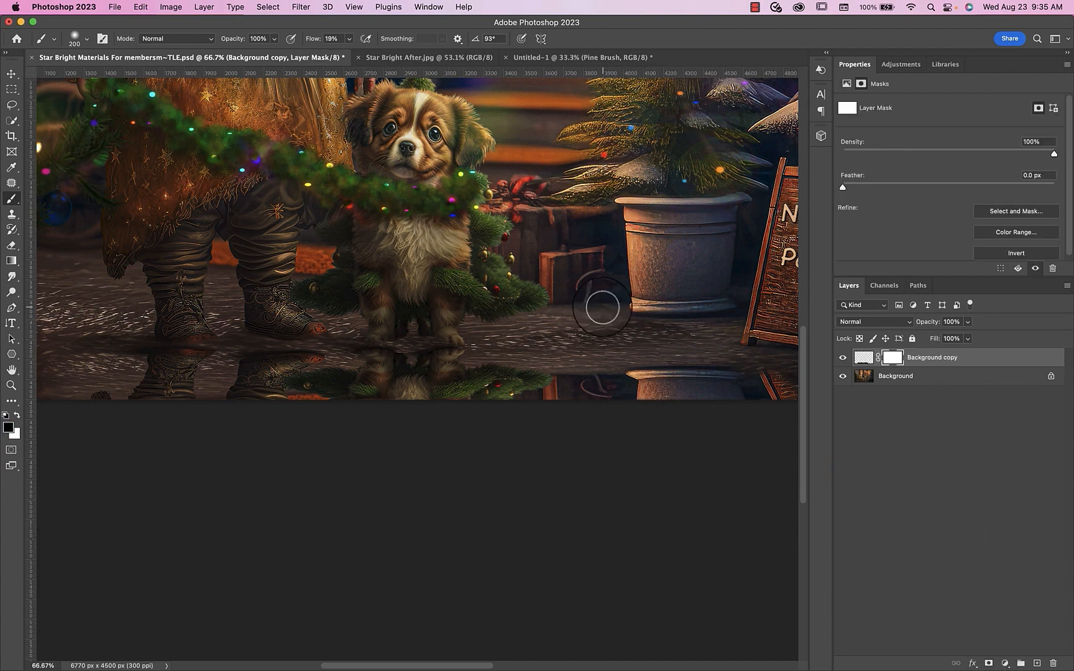
pyautogui.press(']')
pyautogui.press(']')
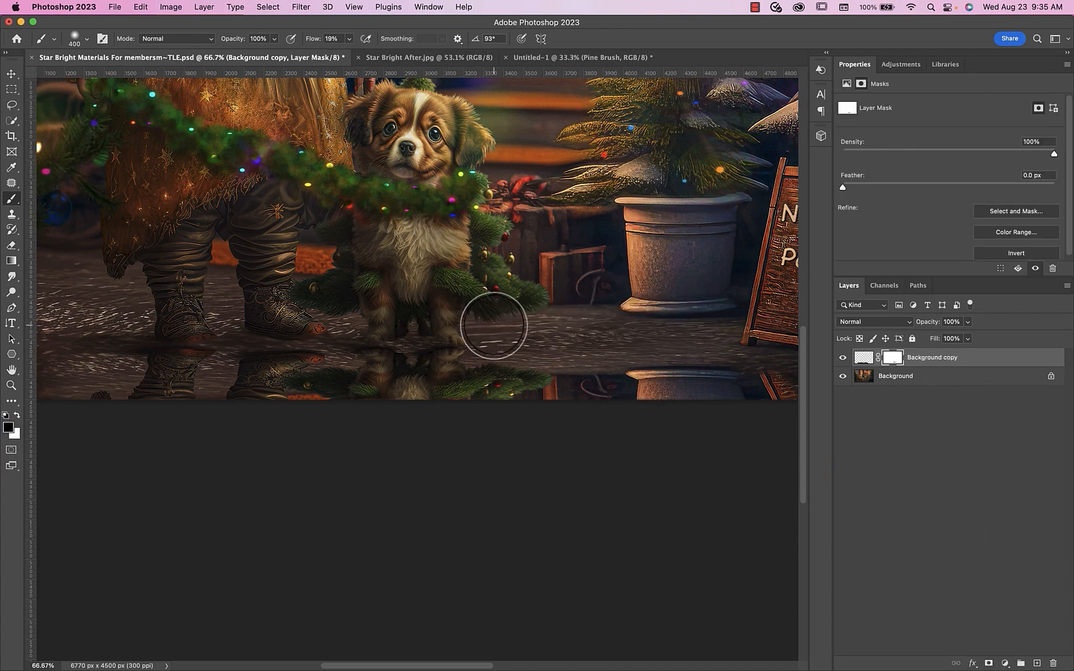
pyautogui.moveTo(274, 38); pyautogui.dragTo(249, 55)
pyautogui.press('super+minus')
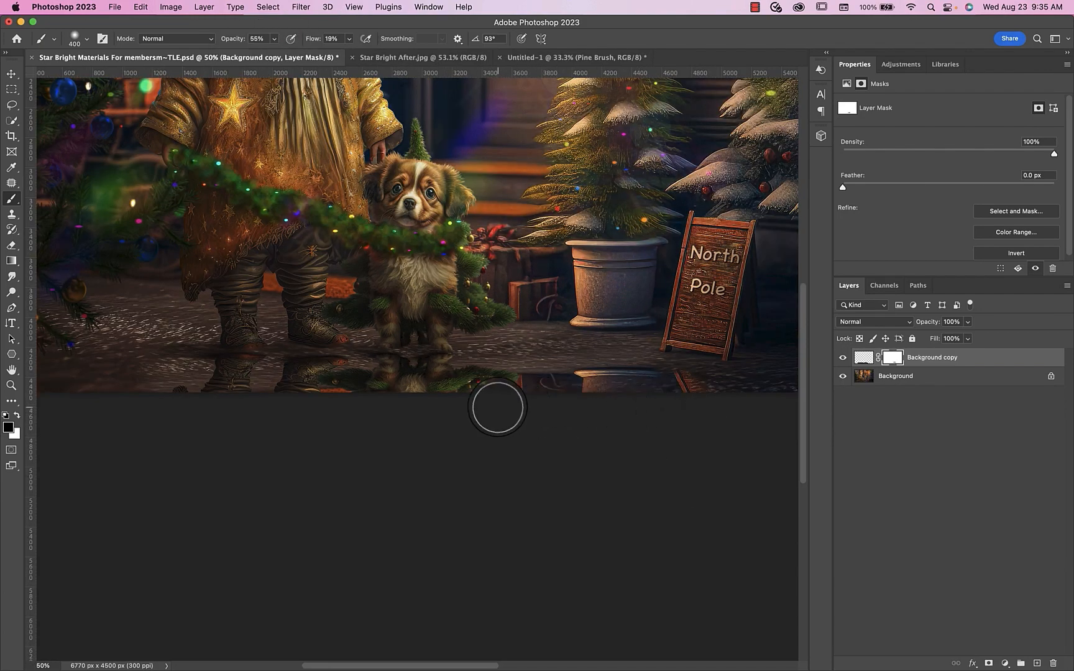
pyautogui.press('super+0')
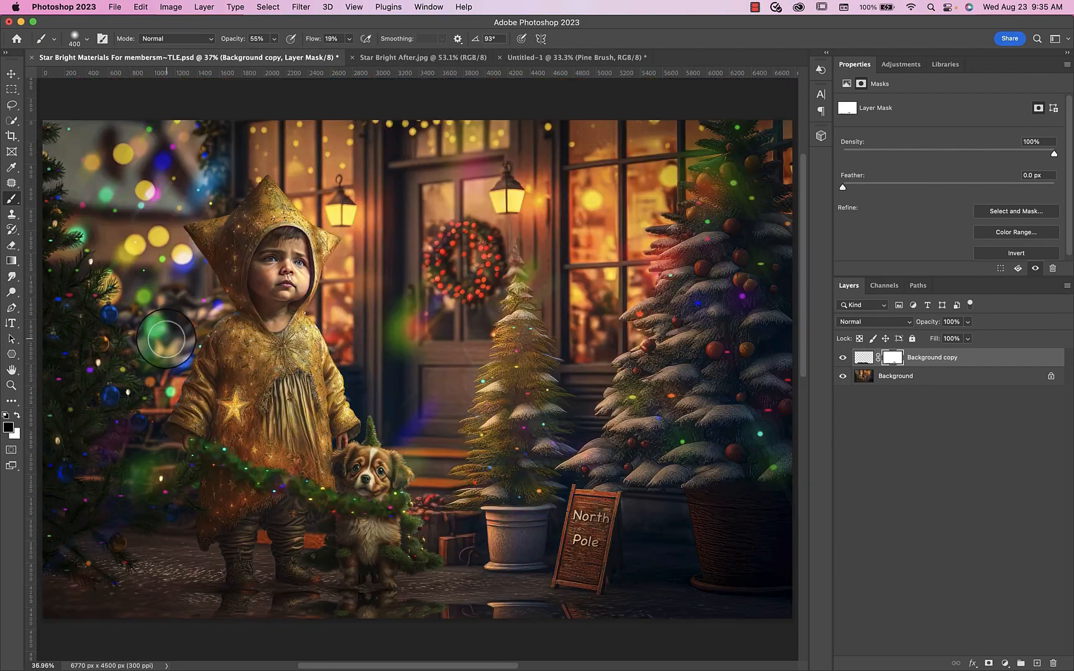
pyautogui.press('[')
pyautogui.press('[')
pyautogui.press('x')
pyautogui.press('x')
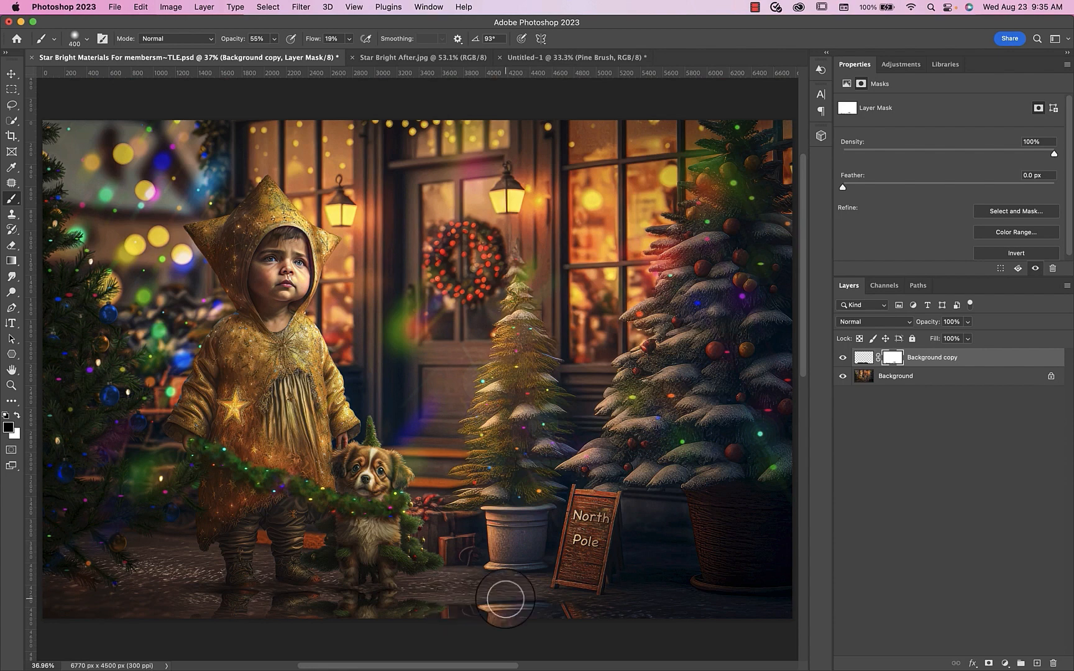
pyautogui.press('super+t')
pyautogui.click(590, 39)
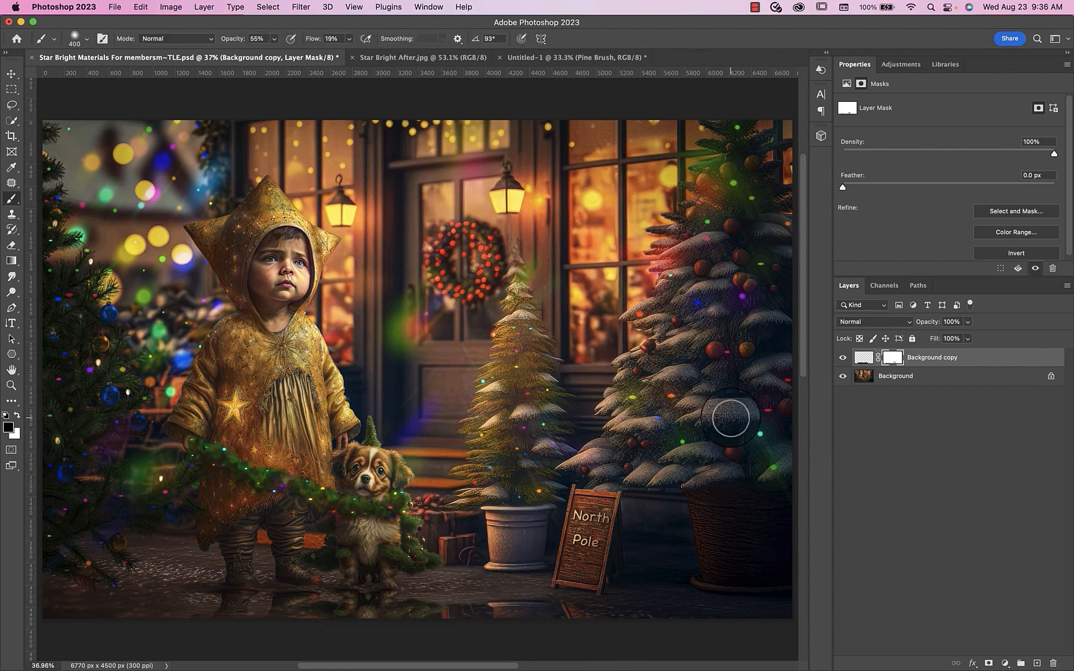
# Step: Add a Brightness/Contrast adjustment with brightness at -90 and invert its mask to hide the darkening
pyautogui.click(901, 64)
pyautogui.click(873, 142)
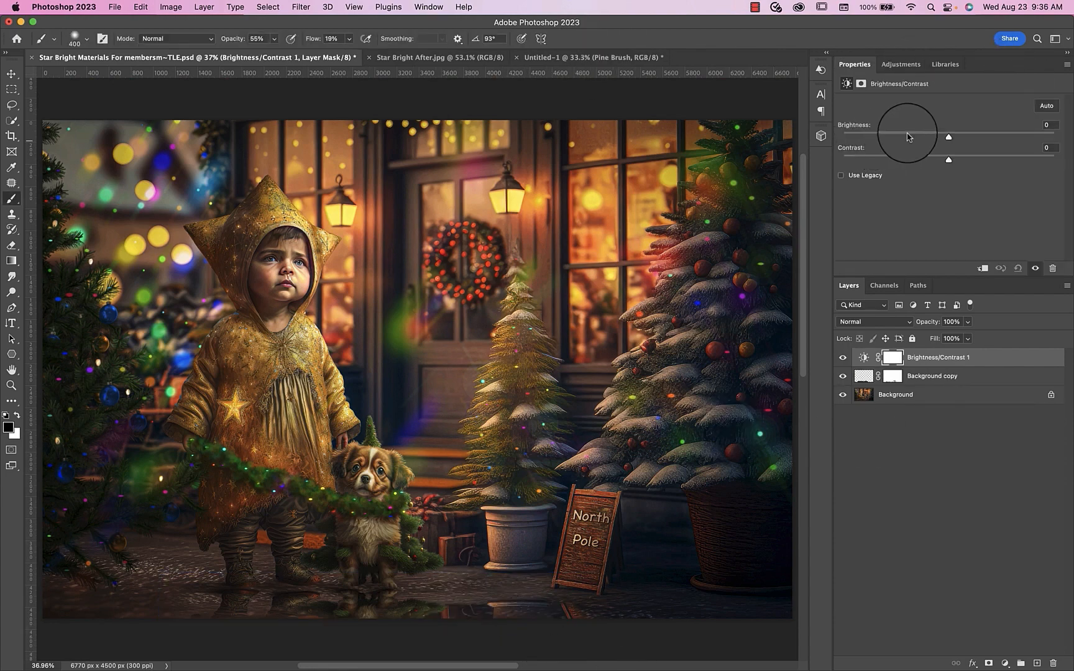
pyautogui.moveTo(934, 137); pyautogui.dragTo(893, 138)
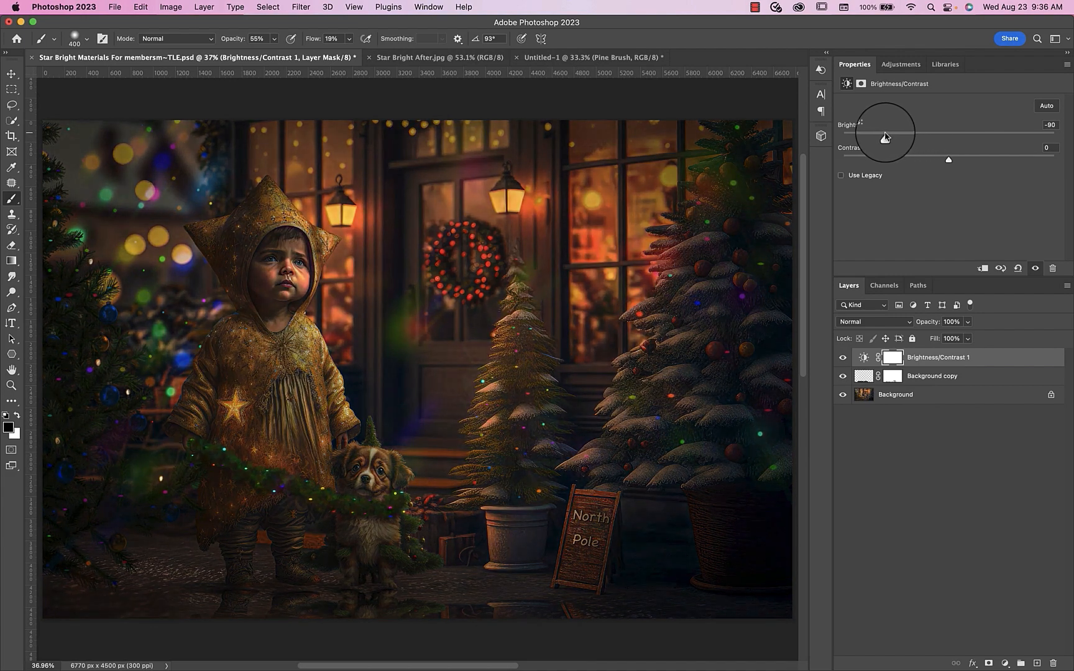
pyautogui.click(892, 358)
pyautogui.press('super+i')
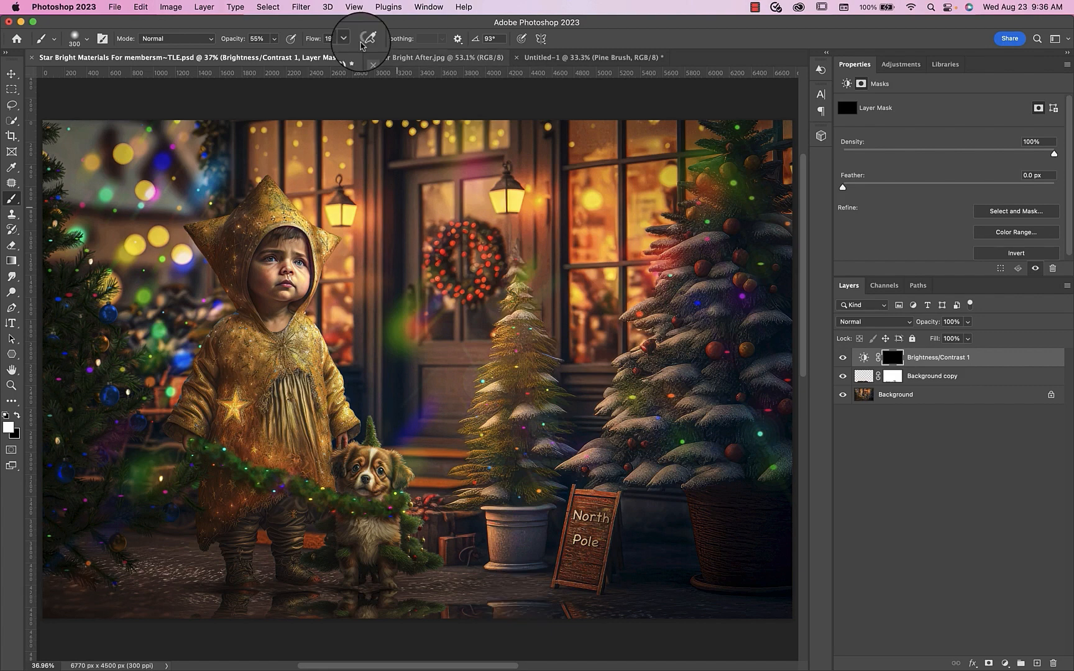
# Step: Paint the darkening onto the ground below the plant pot and sign with a white 300 px brush at 100% opacity
pyautogui.click(275, 39)
pyautogui.moveTo(276, 55); pyautogui.dragTo(314, 53)
pyautogui.press(']')
pyautogui.moveTo(467, 600)
pyautogui.mouseDown()
pyautogui.moveTo(403, 599)
pyautogui.moveTo(364, 624)
pyautogui.moveTo(335, 592)
pyautogui.moveTo(216, 597)
pyautogui.moveTo(192, 609)
pyautogui.moveTo(523, 589)
pyautogui.moveTo(561, 597)
pyautogui.moveTo(419, 601)
pyautogui.moveTo(603, 602)
pyautogui.moveTo(492, 621)
pyautogui.moveTo(186, 617)
pyautogui.moveTo(622, 584)
pyautogui.mouseUp()
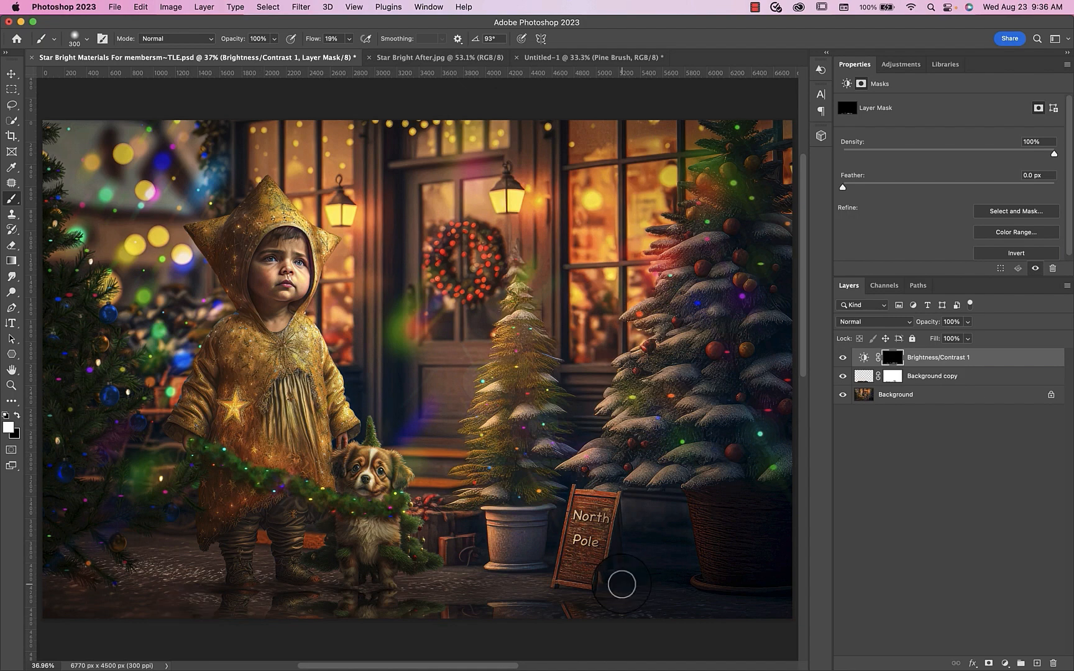
# Step: Blend the reflection layer with split Blend If ranges: current layer 0/15, underlying layer 0/39 and 135/255
pyautogui.click(864, 397)
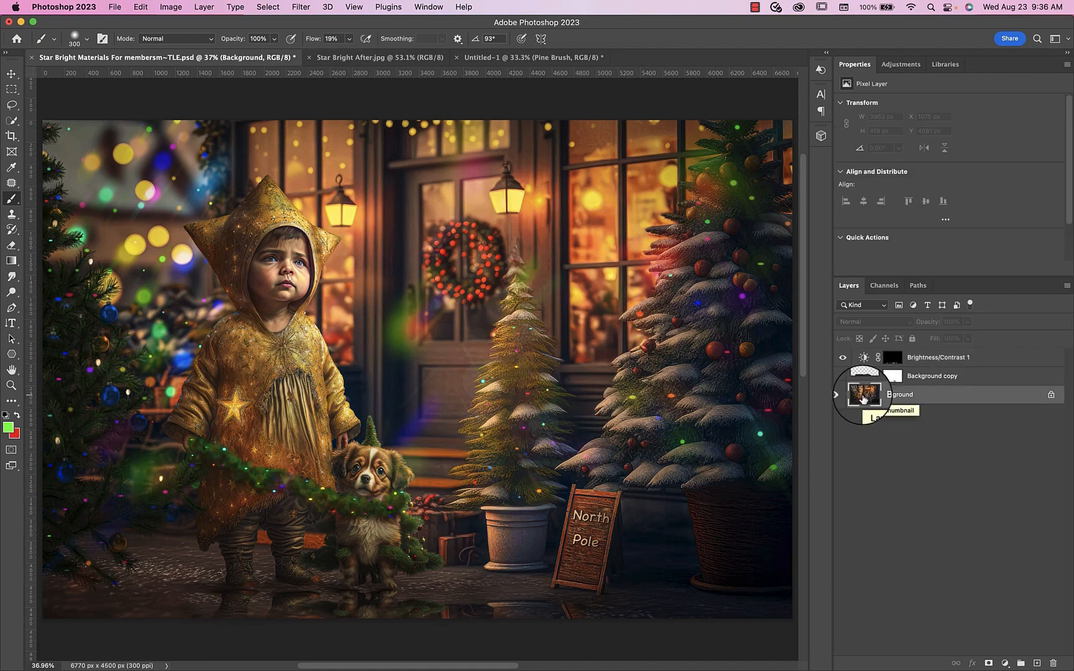
pyautogui.doubleClick(974, 377)
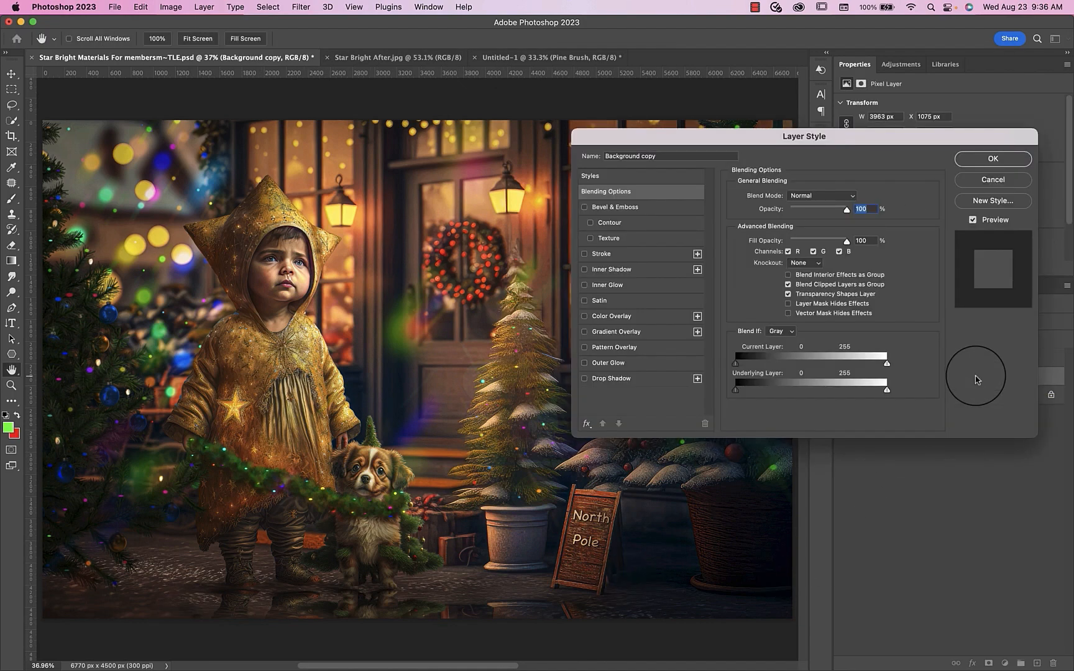
pyautogui.press('alt')
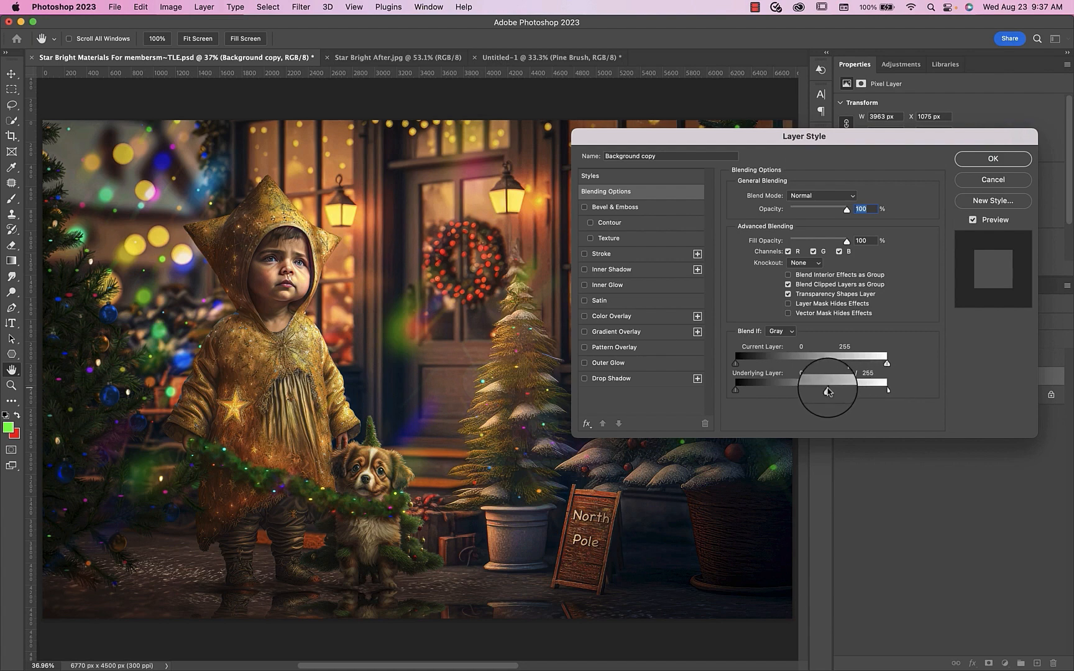
pyautogui.press('alt')
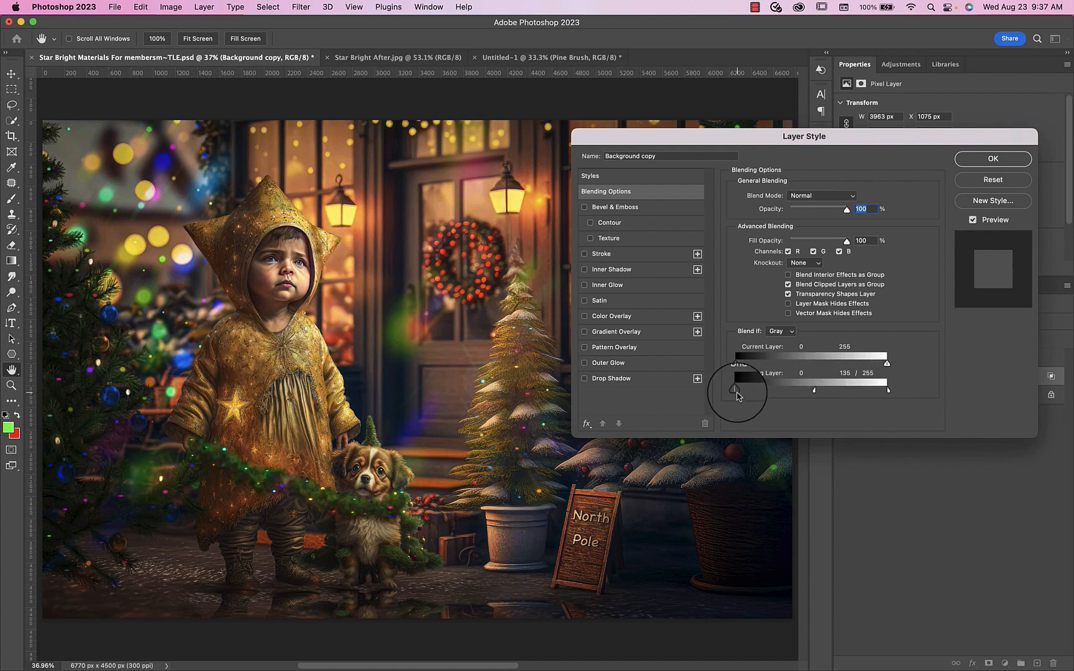
pyautogui.moveTo(741, 395); pyautogui.dragTo(758, 365)
pyautogui.press('alt')
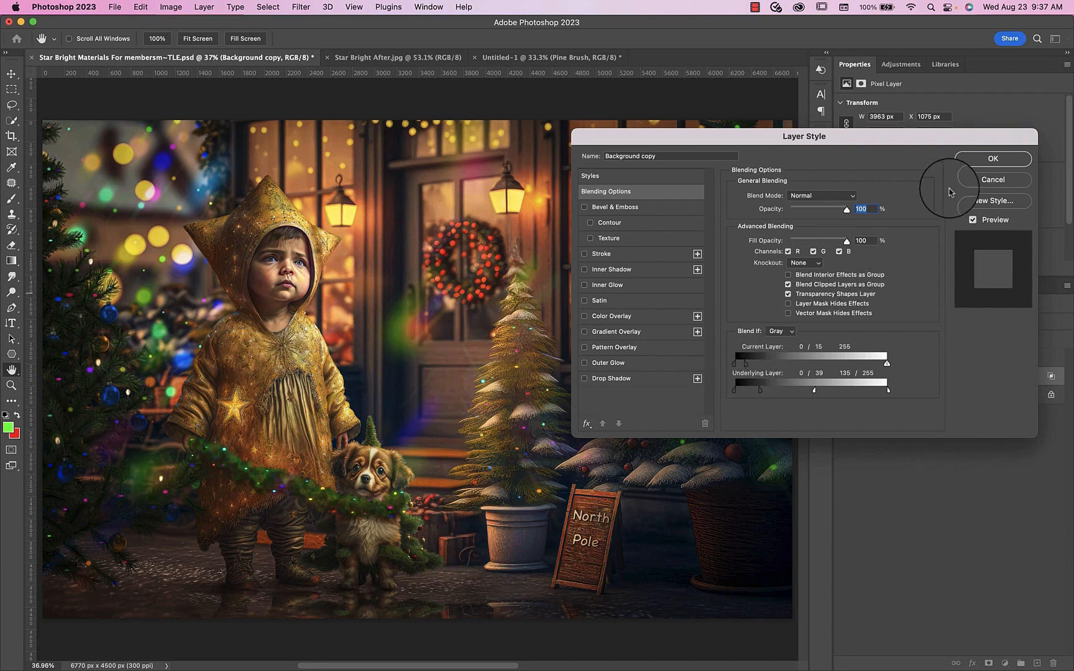
pyautogui.click(988, 159)
pyautogui.press('b')
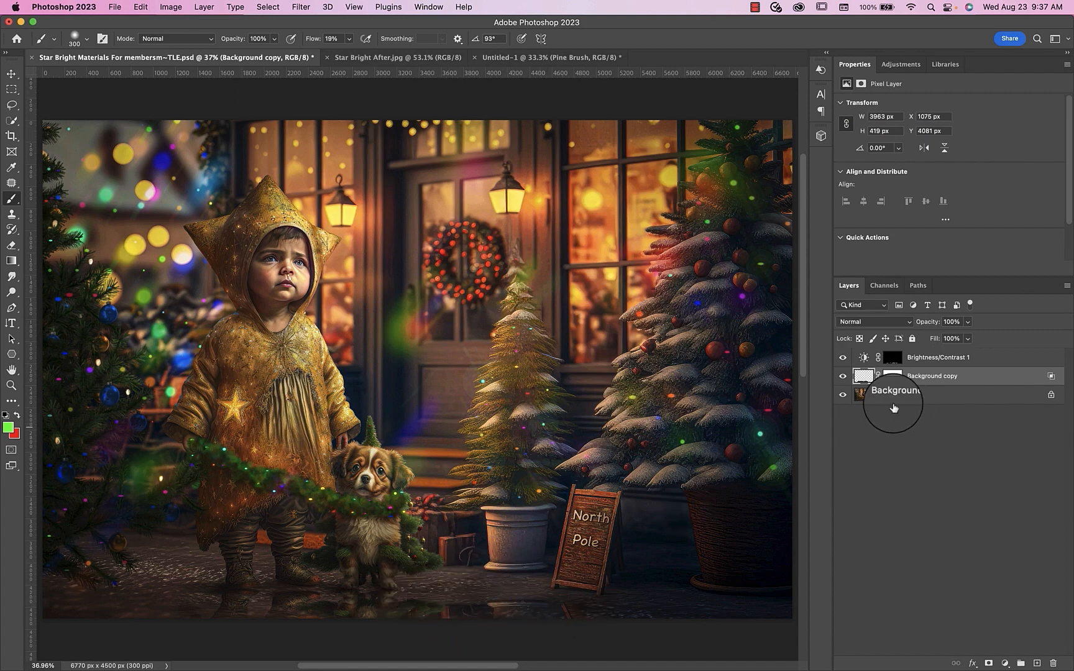
# Step: Lasso a puddle-shaped patch of ground below the pot on the Background layer and copy it to a new layer
pyautogui.click(864, 395)
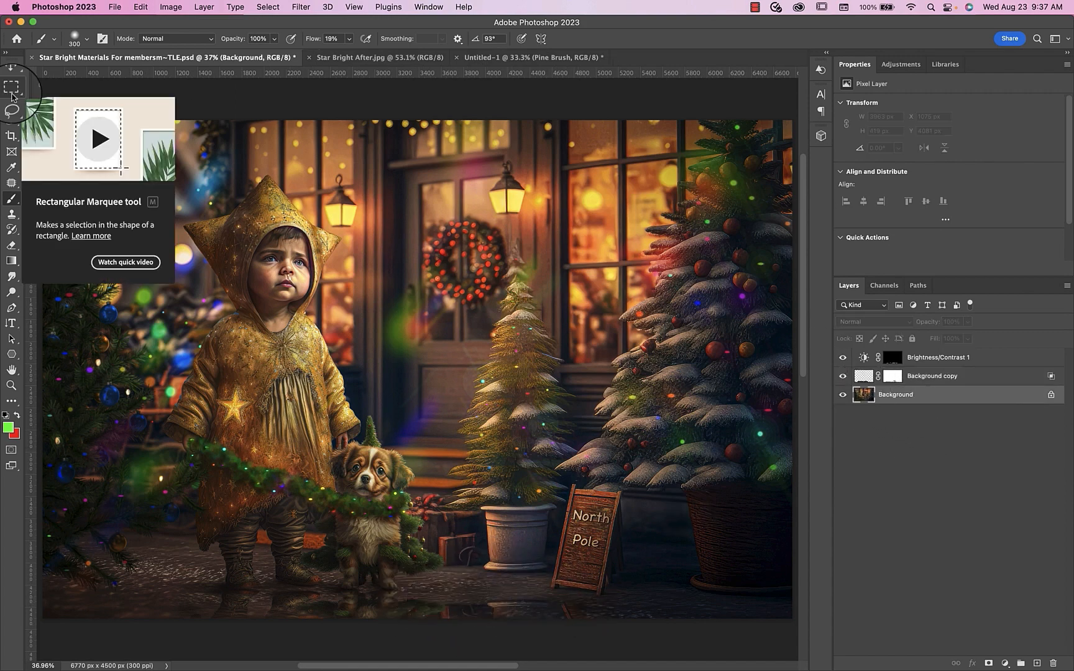
pyautogui.click(12, 106)
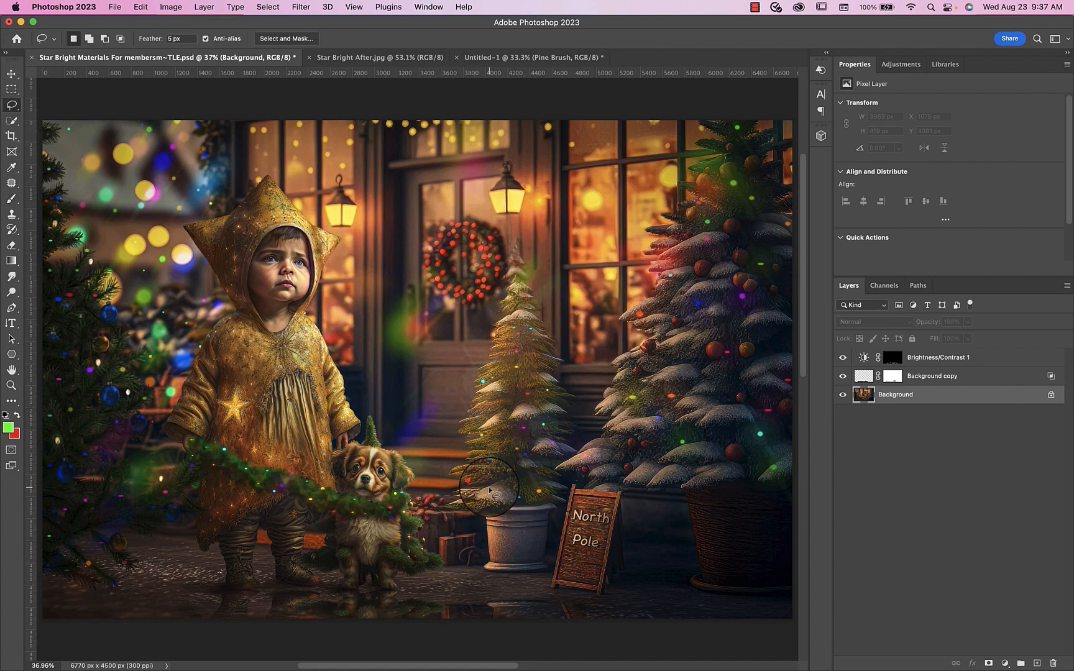
pyautogui.moveTo(563, 592)
pyautogui.mouseDown()
pyautogui.moveTo(445, 584)
pyautogui.moveTo(401, 602)
pyautogui.moveTo(535, 611)
pyautogui.moveTo(563, 598)
pyautogui.mouseUp()
pyautogui.press('super+j')
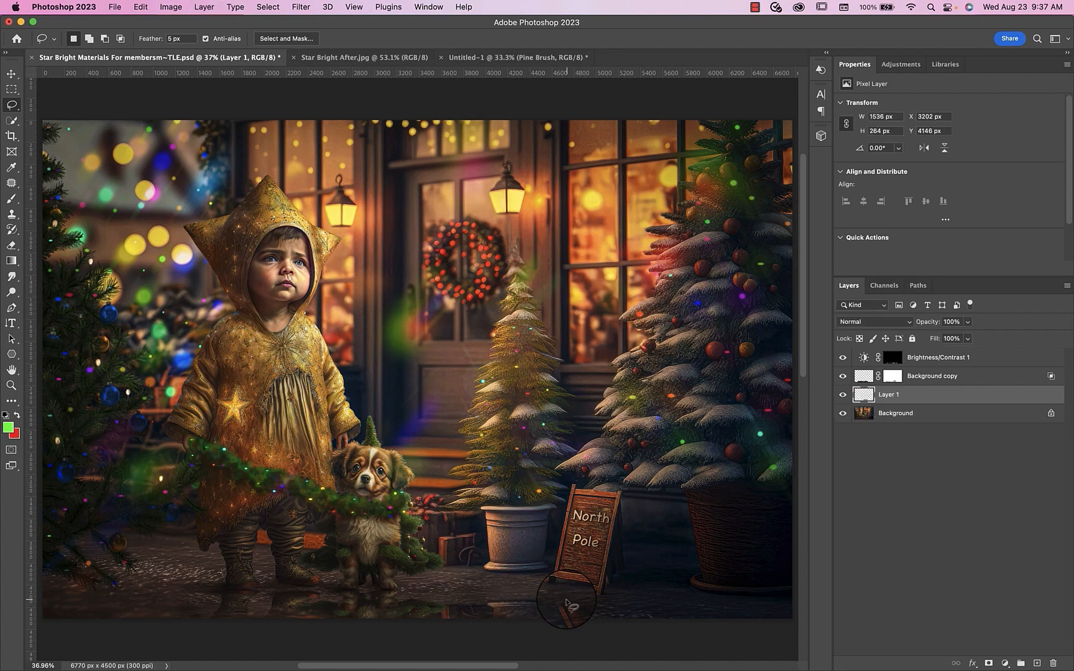
# Step: Duplicate the Background above the puddle patch, flip it vertically, clip it to the patch and group the layers
pyautogui.click(864, 417)
pyautogui.press('super+j')
pyautogui.moveTo(864, 415); pyautogui.dragTo(878, 387)
pyautogui.press('super+t')
pyautogui.press('Return')
pyautogui.press('super+g')
pyautogui.click(881, 394)
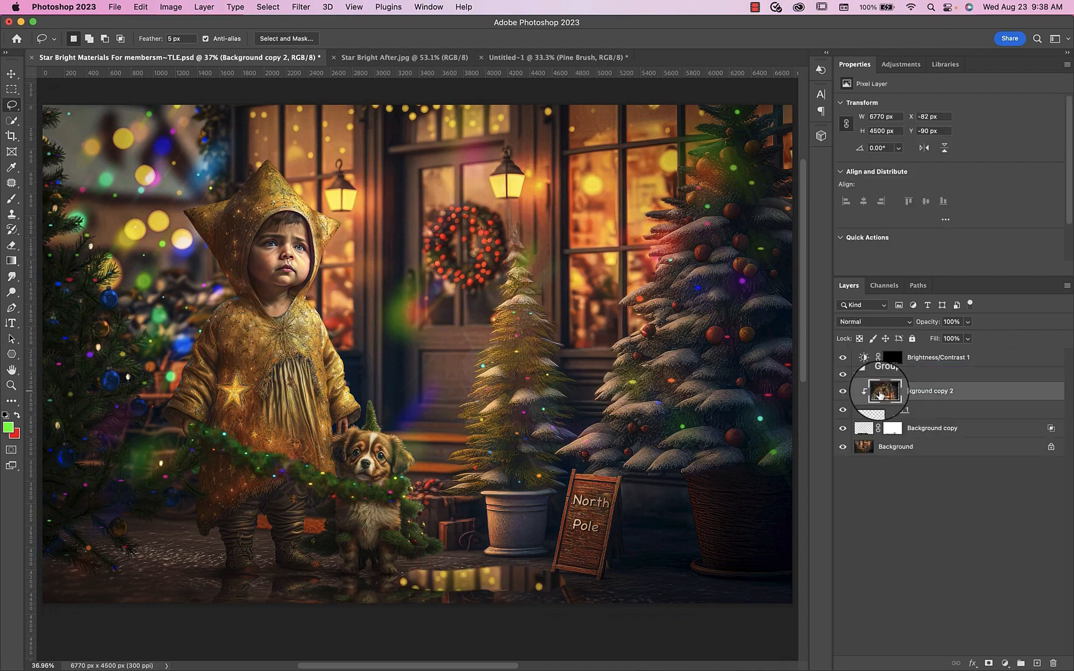
# Step: Add a Brightness/Contrast adjustment clipped to the flipped puddle copy and set its brightness to -52
pyautogui.click(905, 64)
pyautogui.click(844, 96)
pyautogui.click(984, 269)
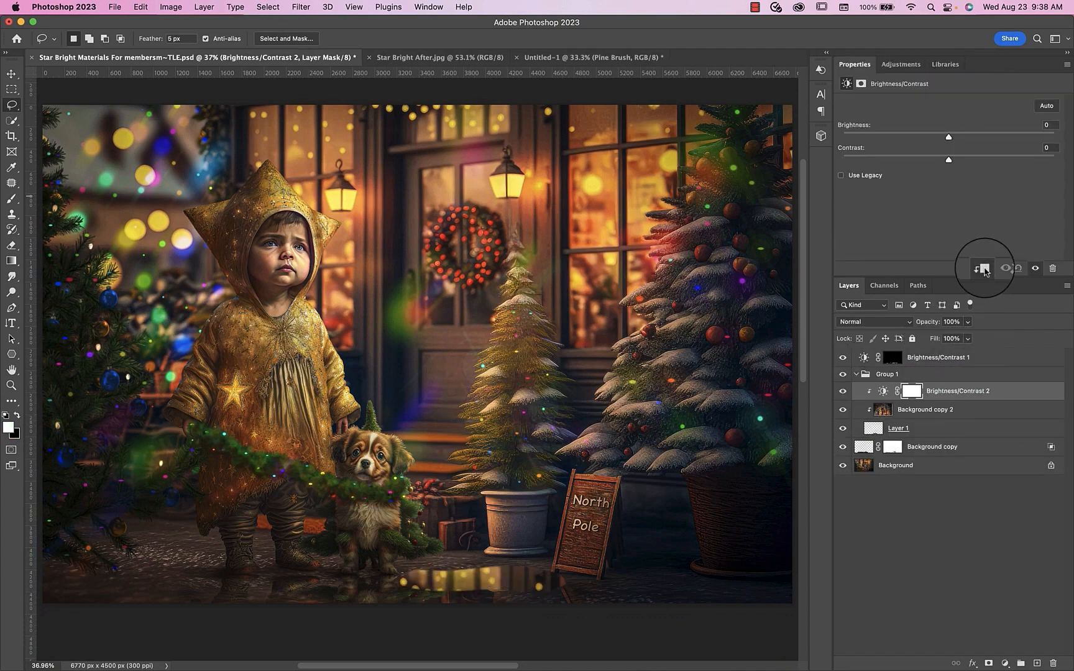
pyautogui.moveTo(949, 137); pyautogui.dragTo(912, 148)
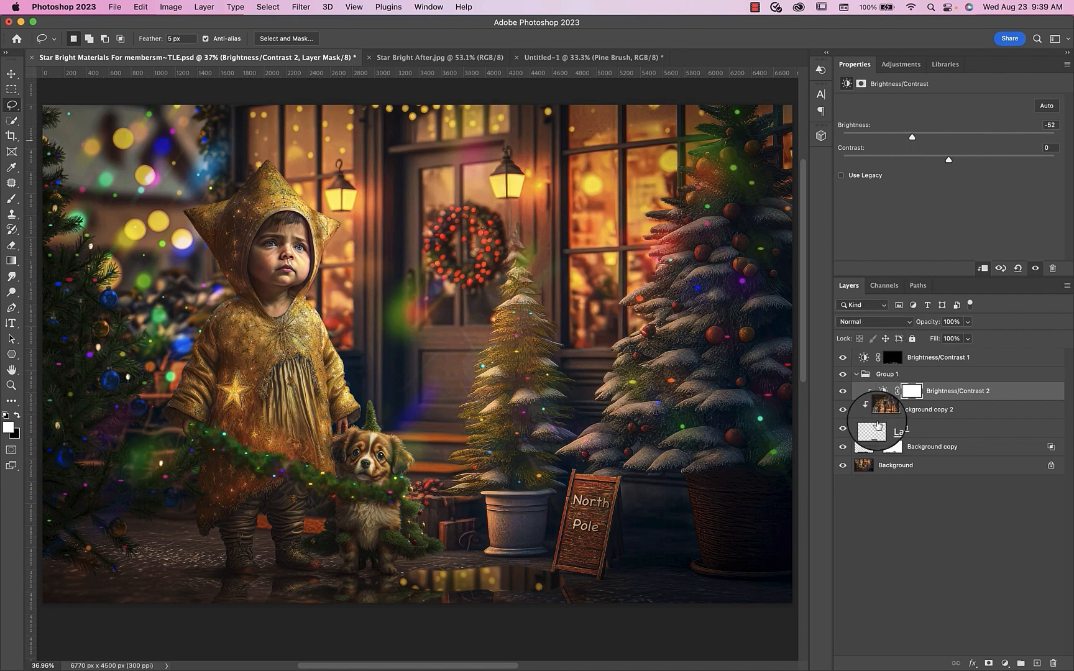
# Step: Add a mask to the puddle patch and fade its edges with a flattened black brush at size 600, -3° angle and 87% flow
pyautogui.click(887, 427)
pyautogui.click(990, 662)
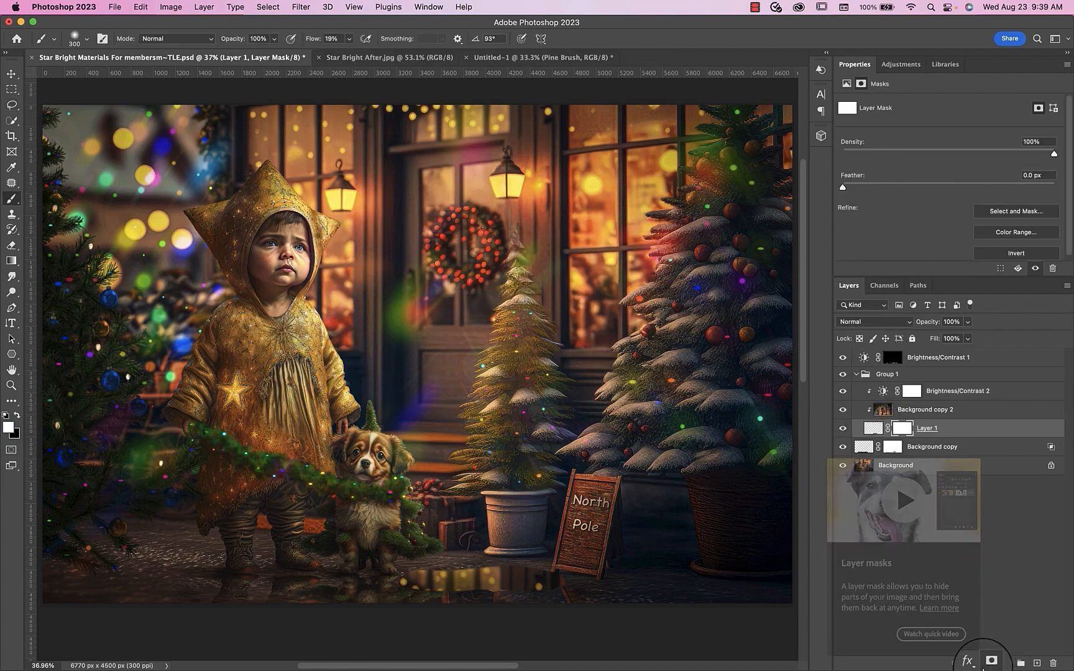
pyautogui.press('b')
pyautogui.press('x')
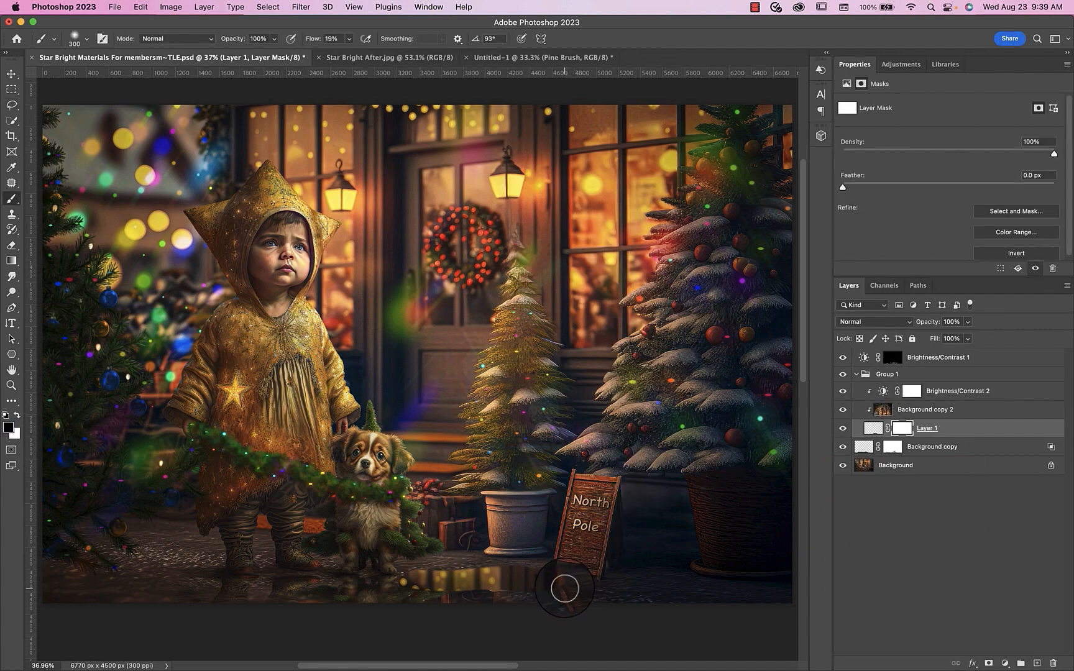
pyautogui.click(75, 38)
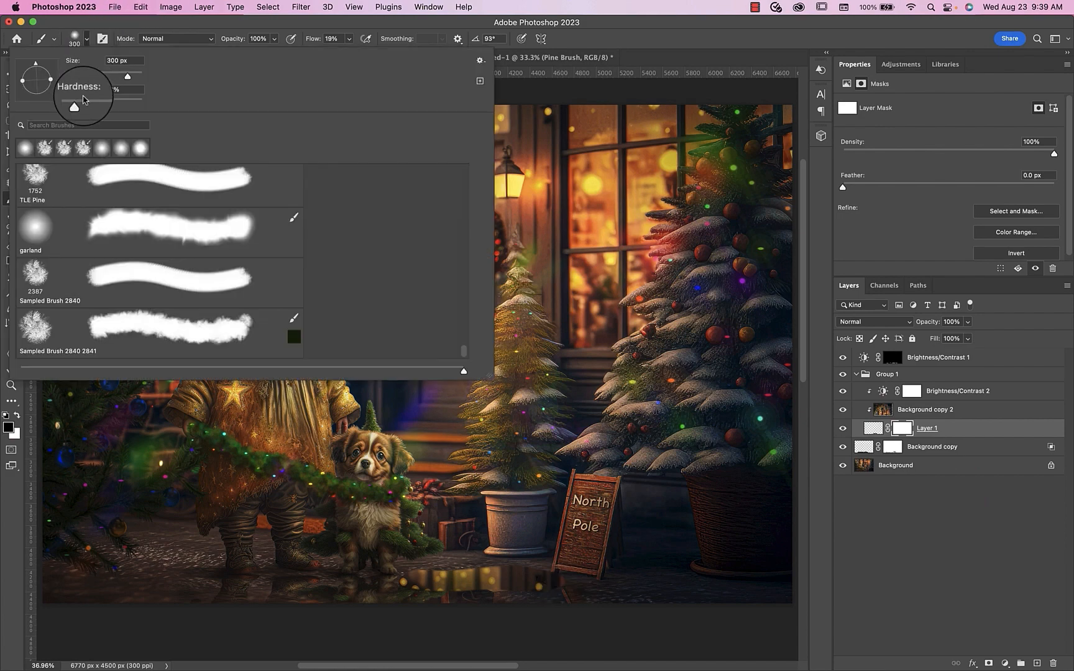
pyautogui.click(55, 81)
pyautogui.moveTo(501, 550); pyautogui.dragTo(486, 564)
pyautogui.click(350, 39)
pyautogui.moveTo(349, 57); pyautogui.dragTo(390, 58)
pyautogui.moveTo(449, 585); pyautogui.dragTo(533, 568)
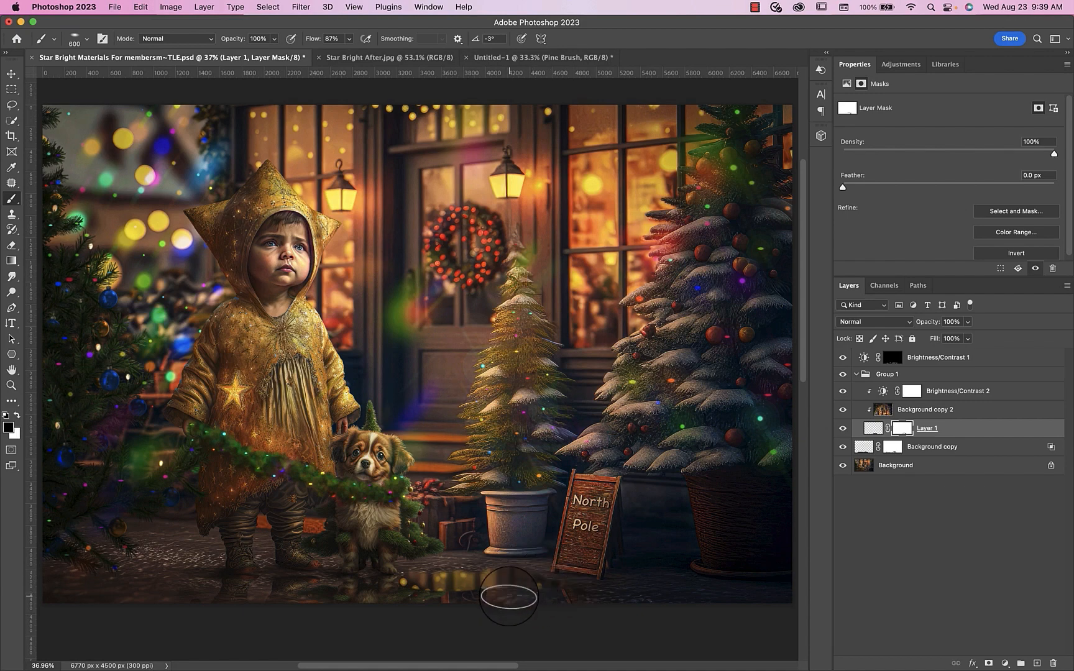
# Step: Select the mask of the Background copy reflection and set the brush to size 400 with 49% flow
pyautogui.click(841, 449)
pyautogui.click(893, 447)
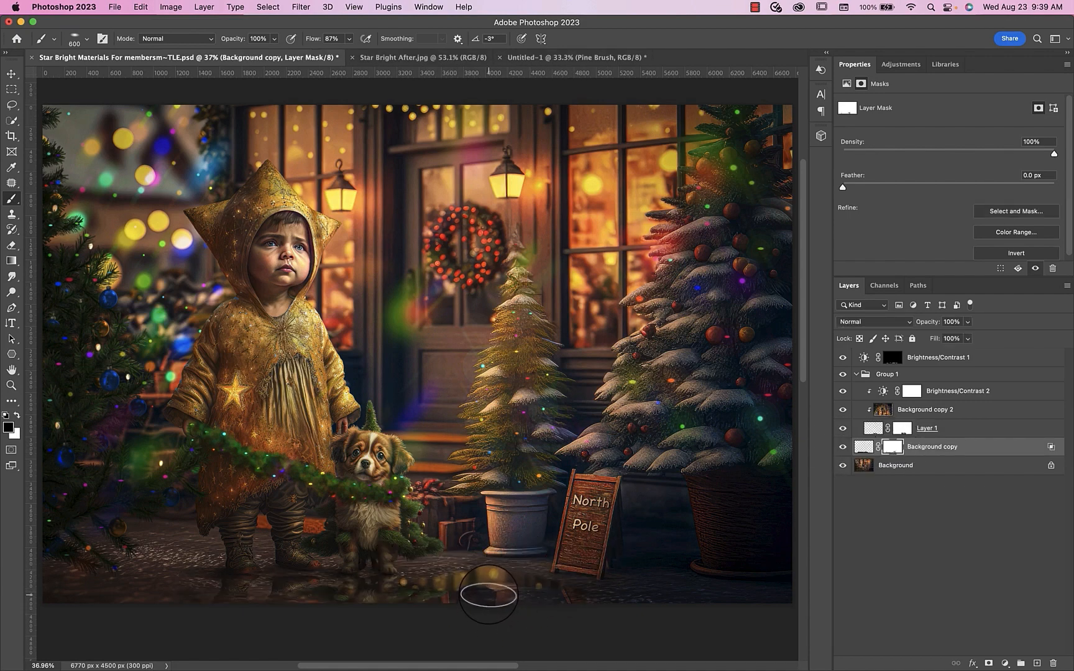
pyautogui.press('[')
pyautogui.press('[')
pyautogui.moveTo(349, 38); pyautogui.dragTo(330, 51)
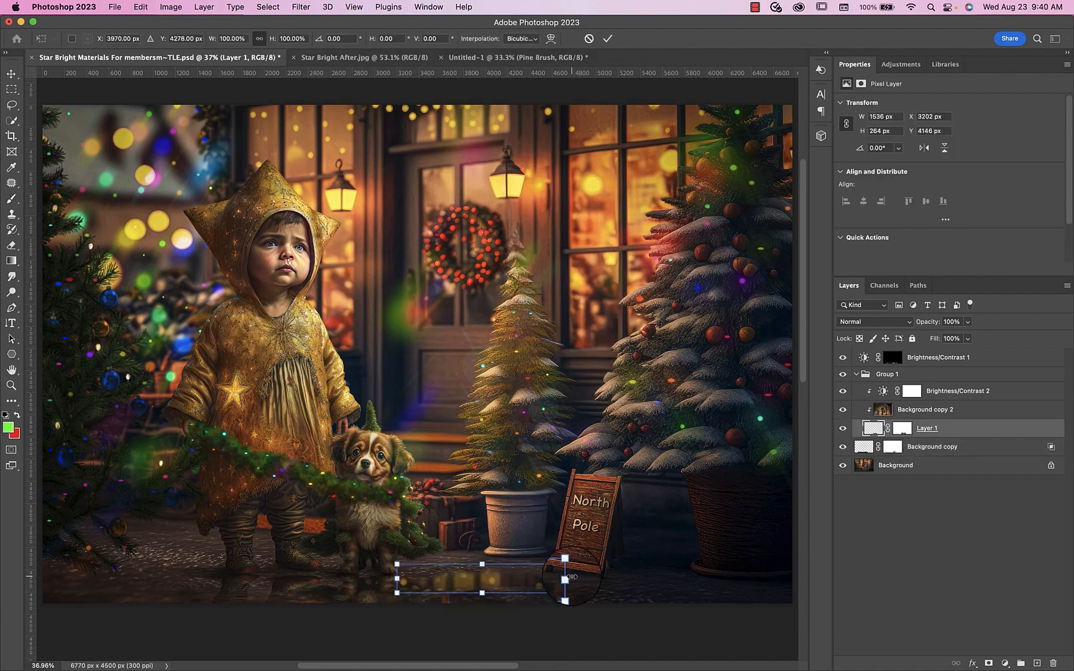
# Step: Try a free transform on the puddle patch and return to editing its layer mask
pyautogui.rightClick(463, 582)
pyautogui.press('Escape')
pyautogui.press('Return')
pyautogui.click(902, 427)
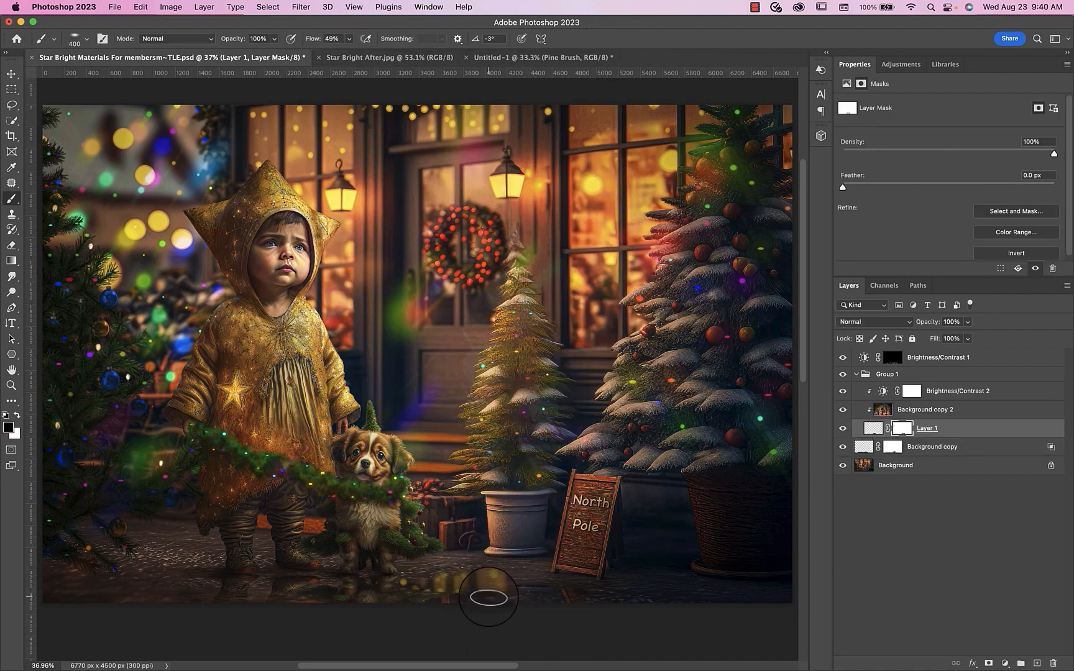